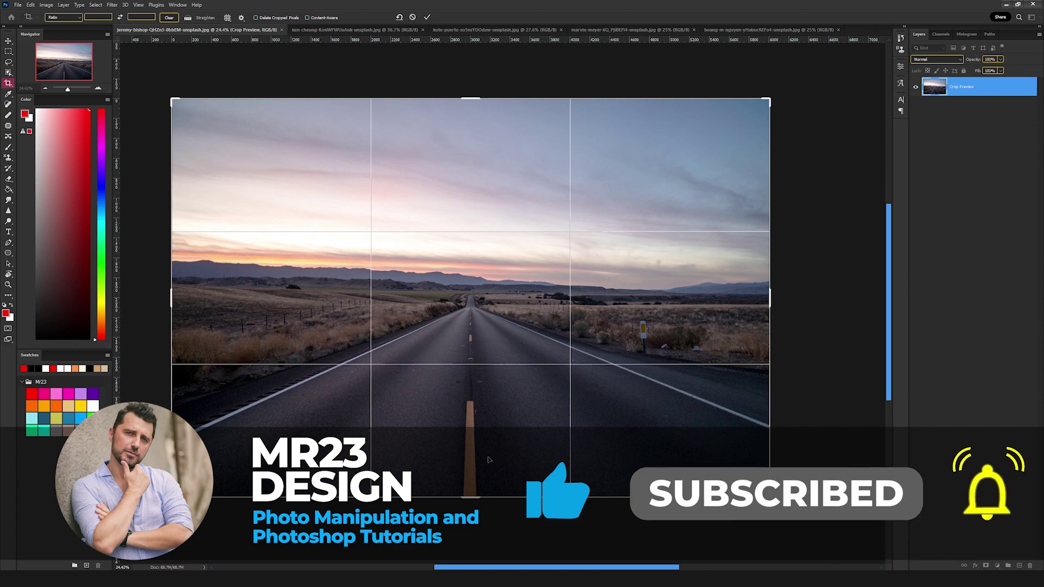
# Trim the bottom of the road photo by raising the crop edge, and apply the crop.
pyautogui.scroll(3, 458, 285)
pyautogui.moveTo(541, 280); pyautogui.dragTo(563, 168)
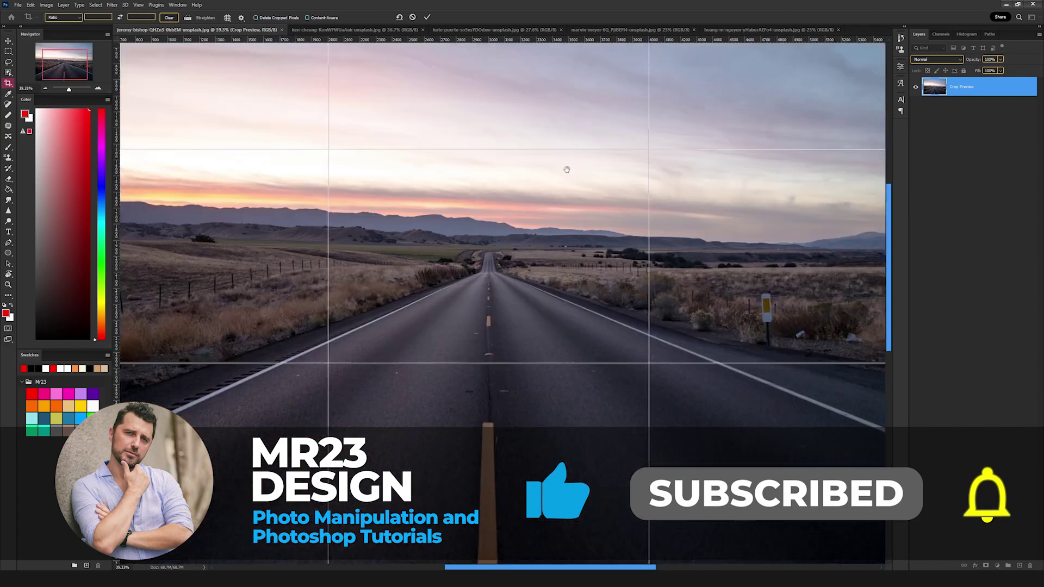
pyautogui.scroll(-2, 566, 244)
pyautogui.moveTo(484, 492); pyautogui.dragTo(493, 436)
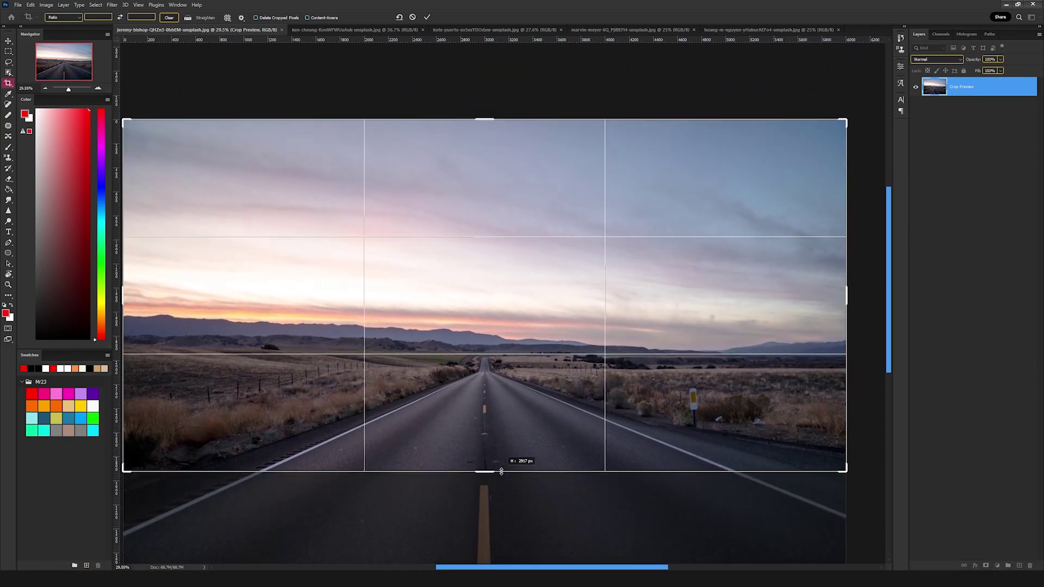
pyautogui.press('Return')
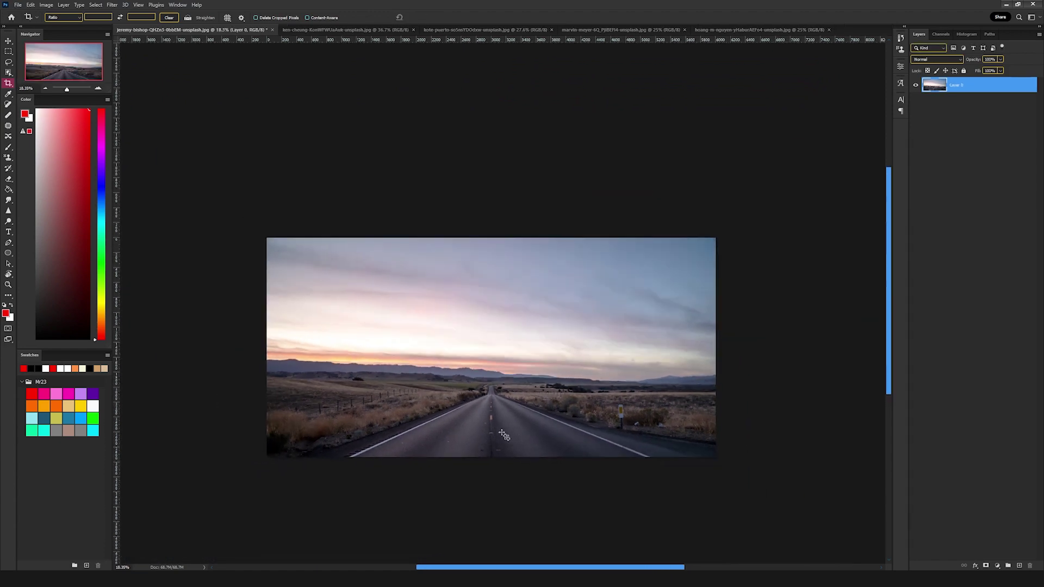
# Hide the panels, reposition the pool image, and begin cropping it.
pyautogui.scroll(3, 529, 472)
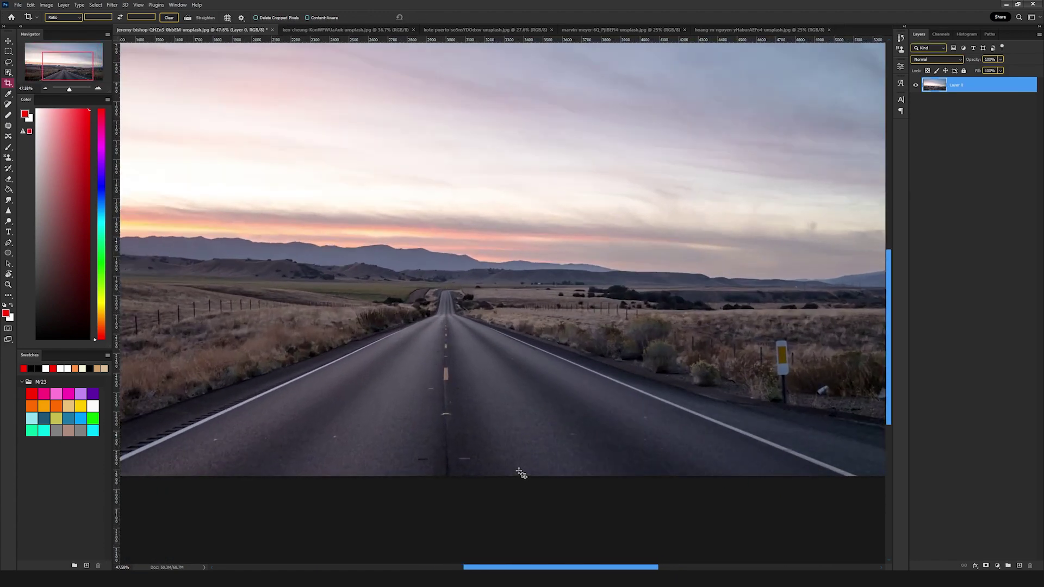
pyautogui.scroll(-2, 521, 473)
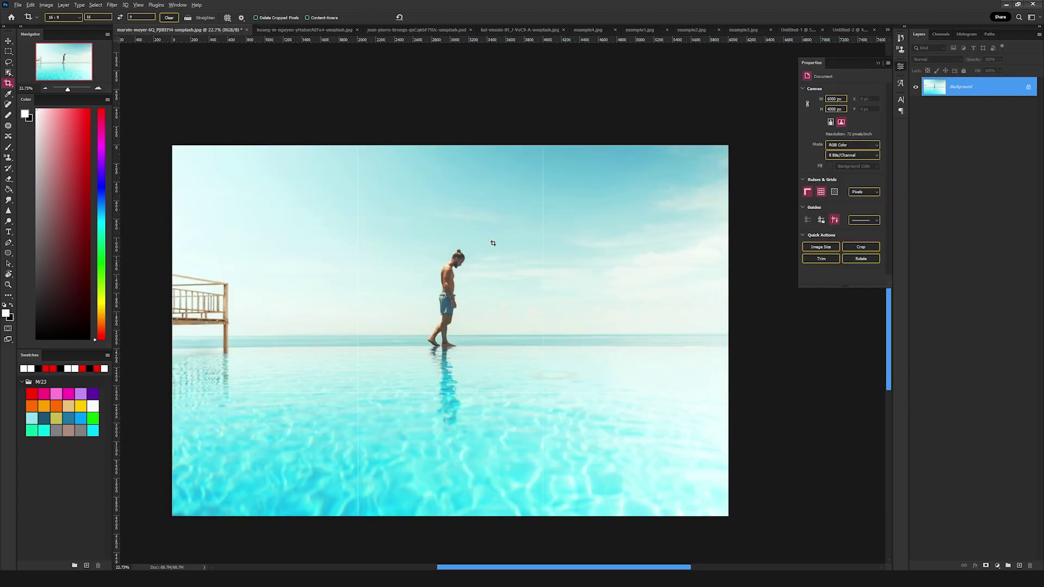
pyautogui.press('Tab')
pyautogui.moveTo(525, 252); pyautogui.dragTo(487, 175)
pyautogui.scroll(-1, 486, 174)
pyautogui.press('c')
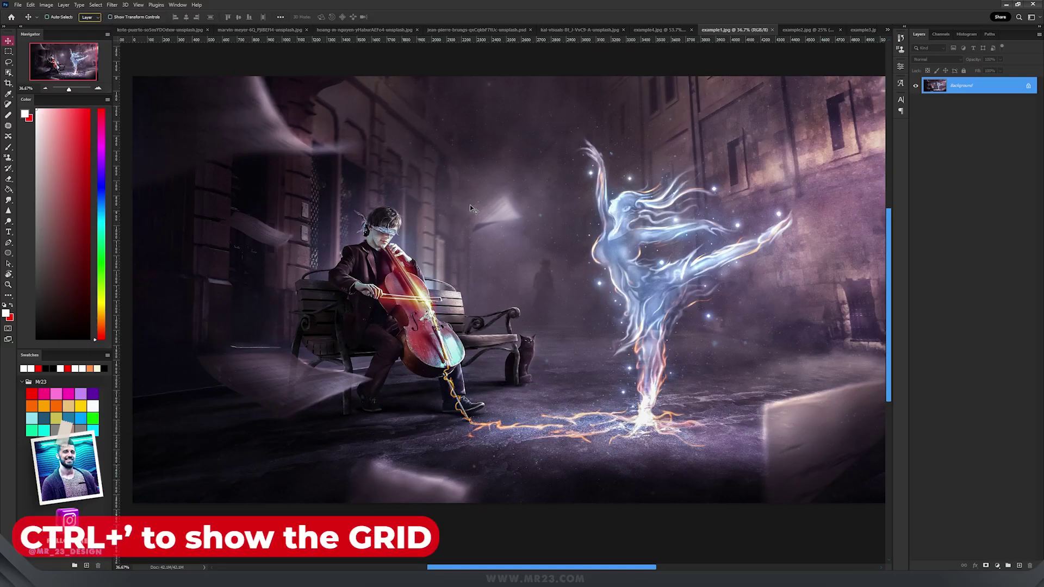
# Turn on the grid over the cellist artwork and open the Edit > Preferences submenu.
pyautogui.hotkey('ctrl', "'")
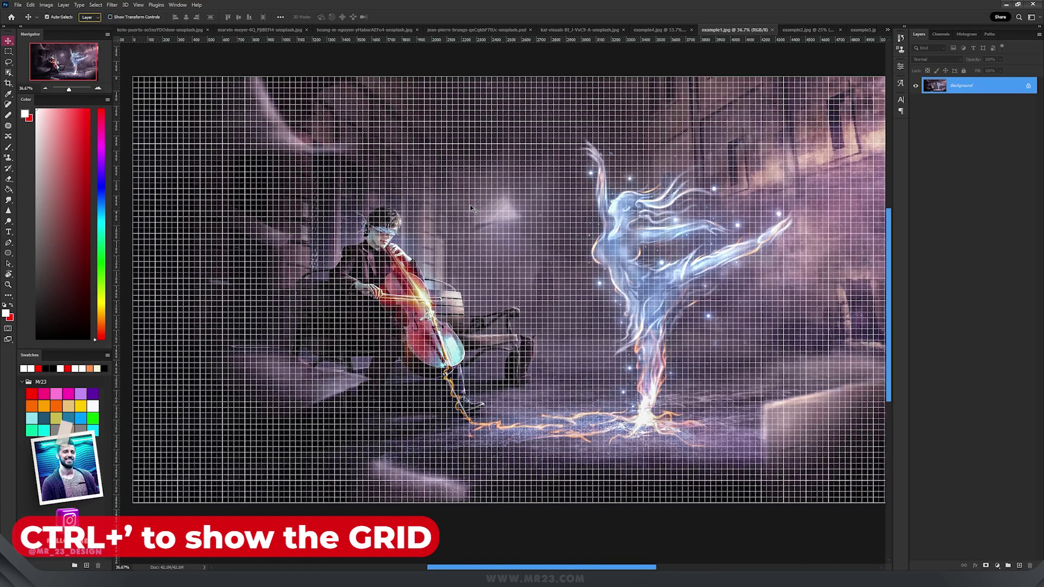
pyautogui.hotkey('ctrl', "'")
pyautogui.hotkey('ctrl', "'")
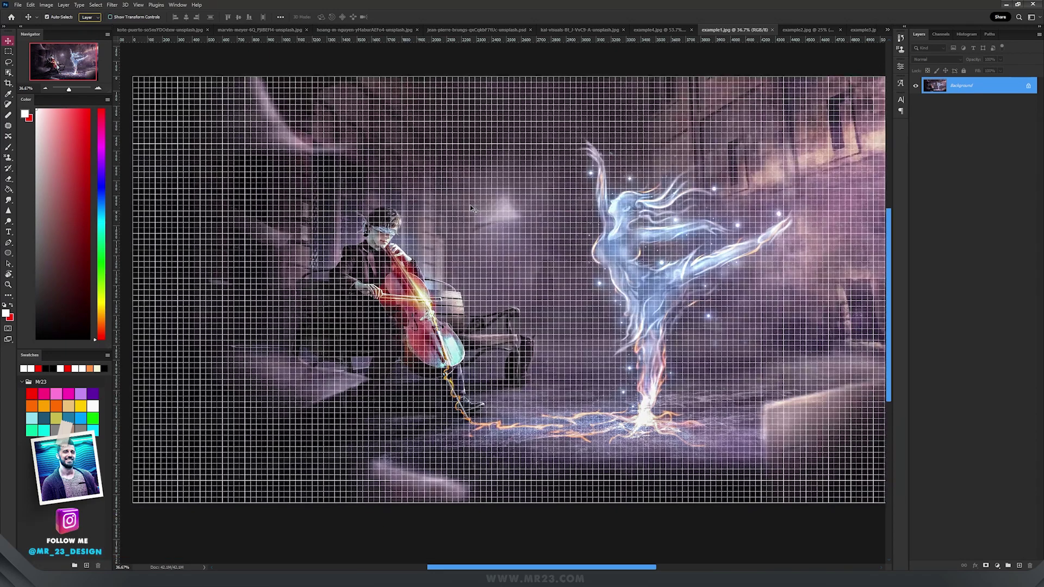
pyautogui.hotkey('ctrl', "'")
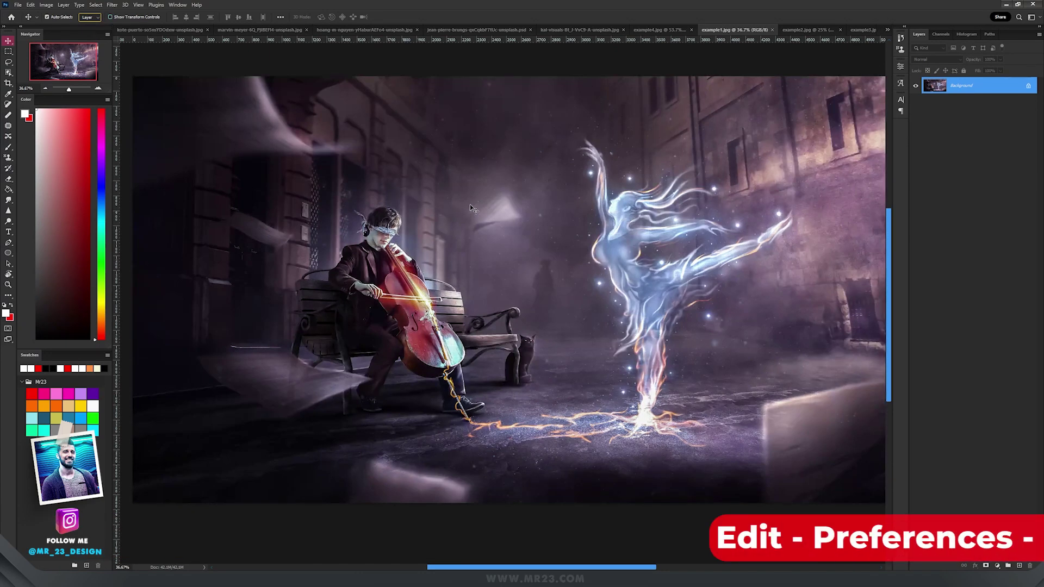
pyautogui.hotkey('ctrl', "'")
pyautogui.click(31, 5)
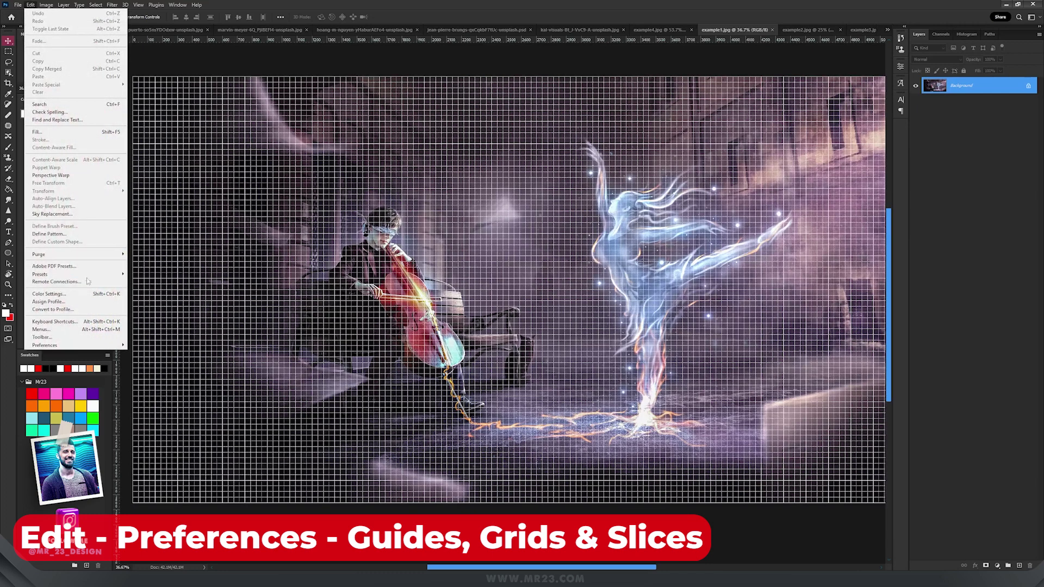
pyautogui.moveTo(122, 346)
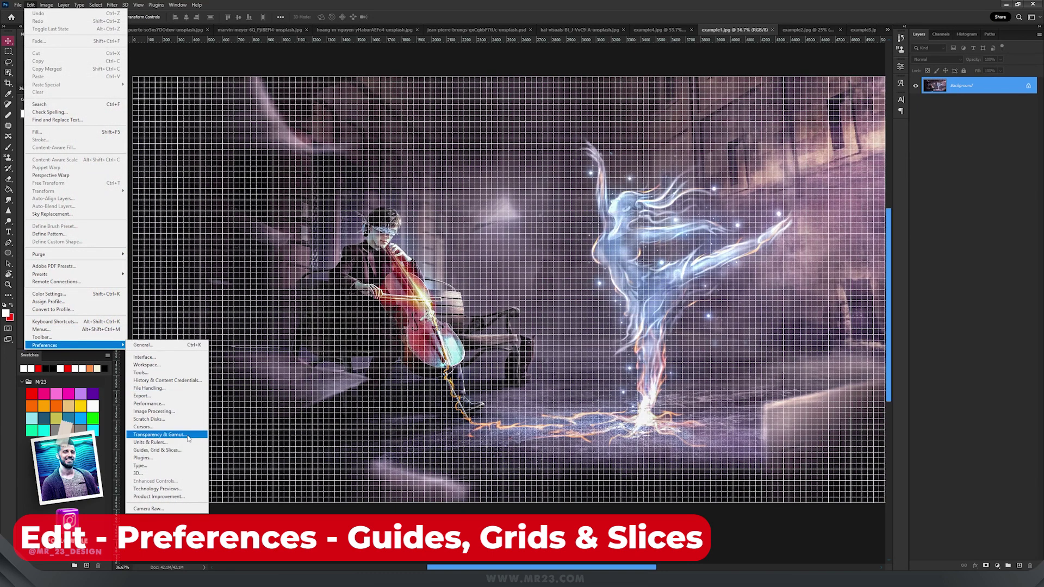
# In Guides, Grid & Slices preferences, set gridlines every 100 percent with 3 subdivisions.
pyautogui.click(183, 455)
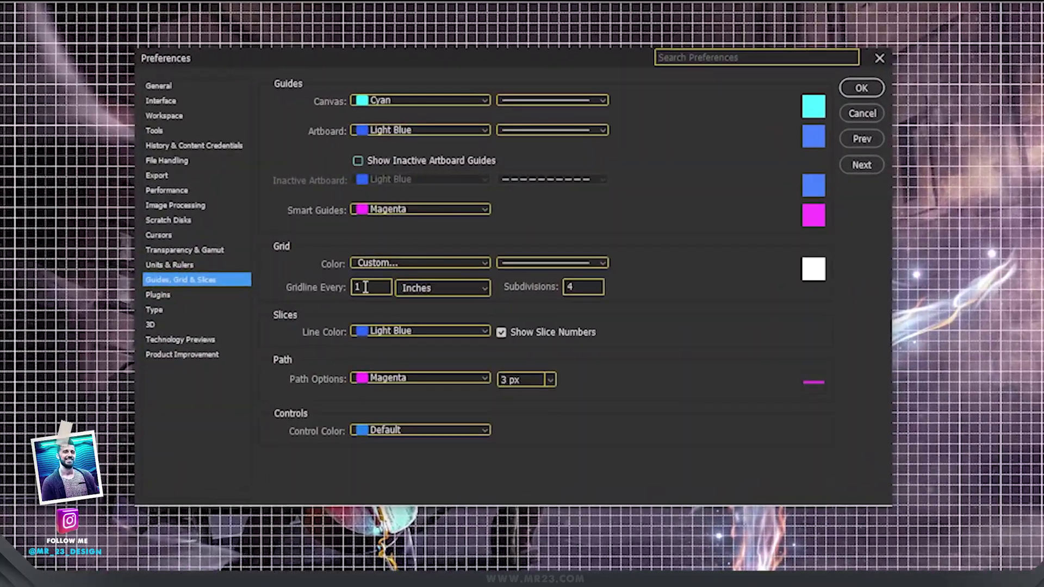
pyautogui.click(435, 283)
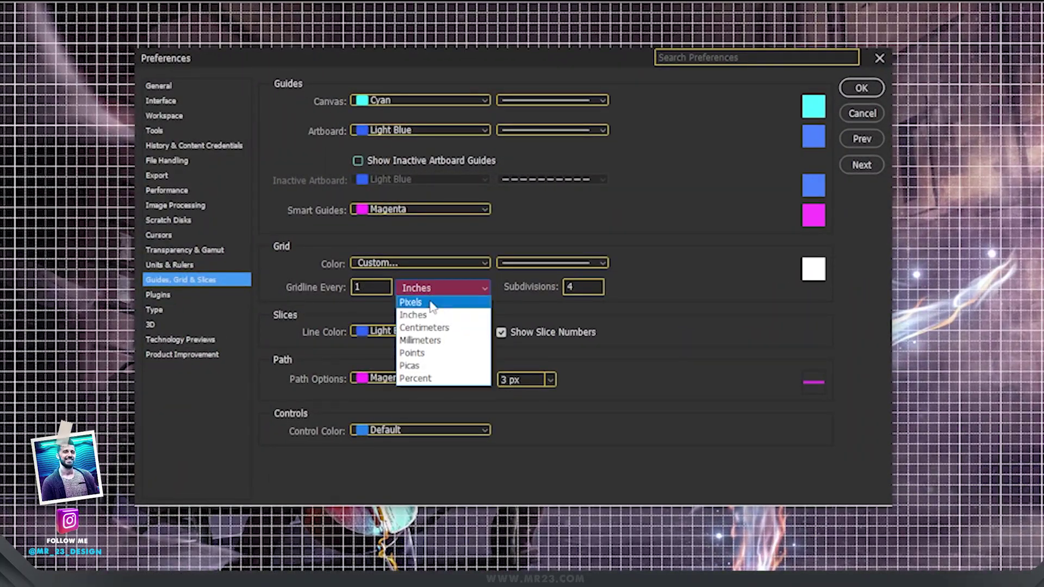
pyautogui.click(415, 378)
pyautogui.click(364, 288)
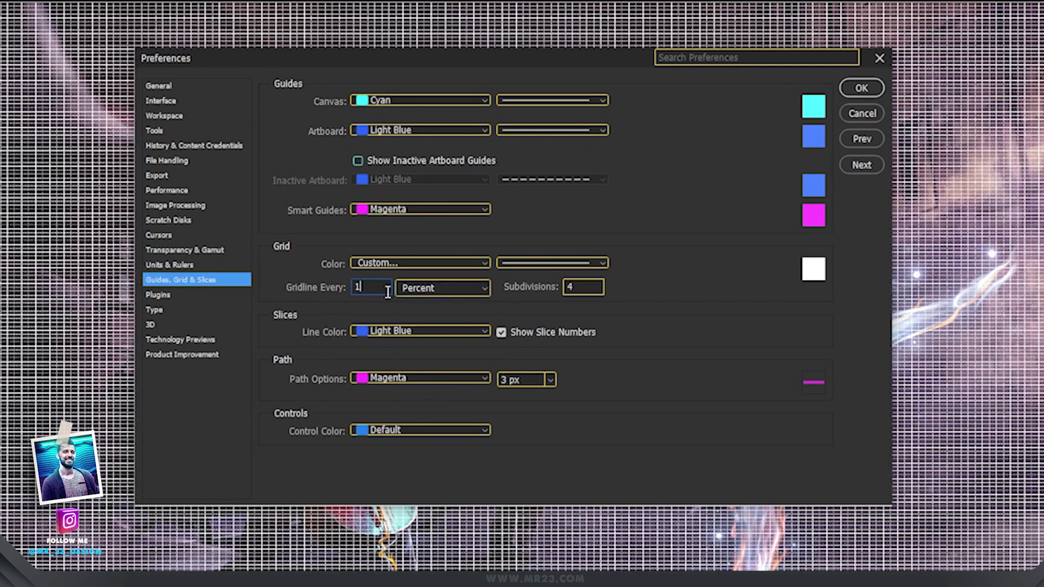
pyautogui.write('99')
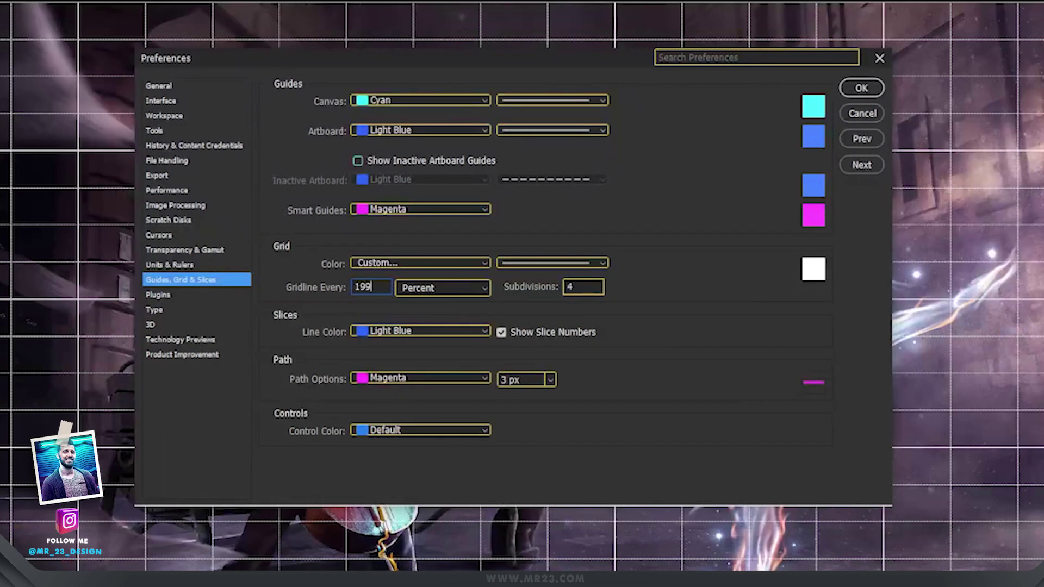
pyautogui.write('0')
pyautogui.press('Tab')
pyautogui.write('3')
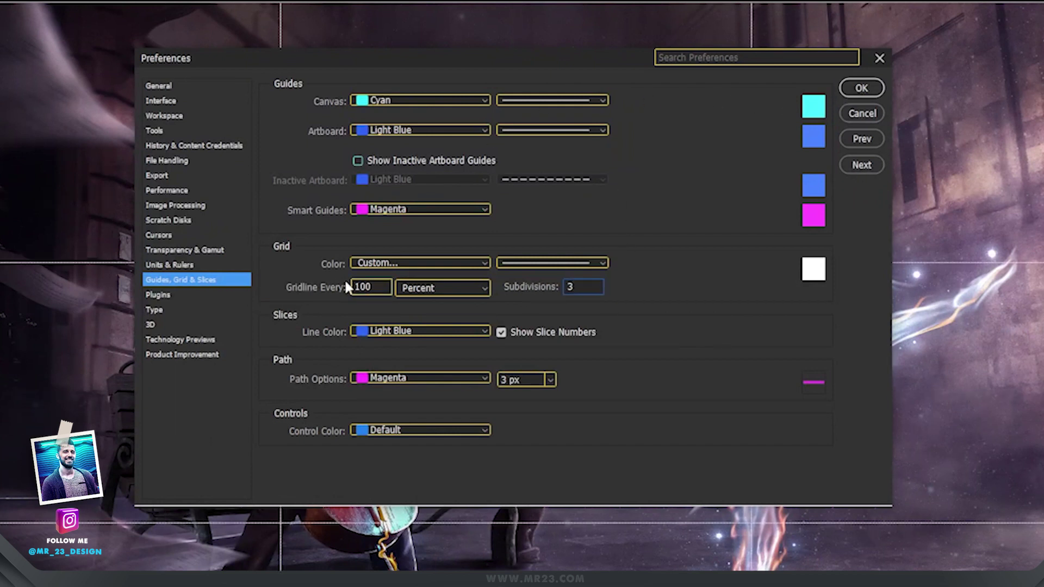
# Make the grid colour custom white (ffffff) and apply the grid settings.
pyautogui.click(401, 262)
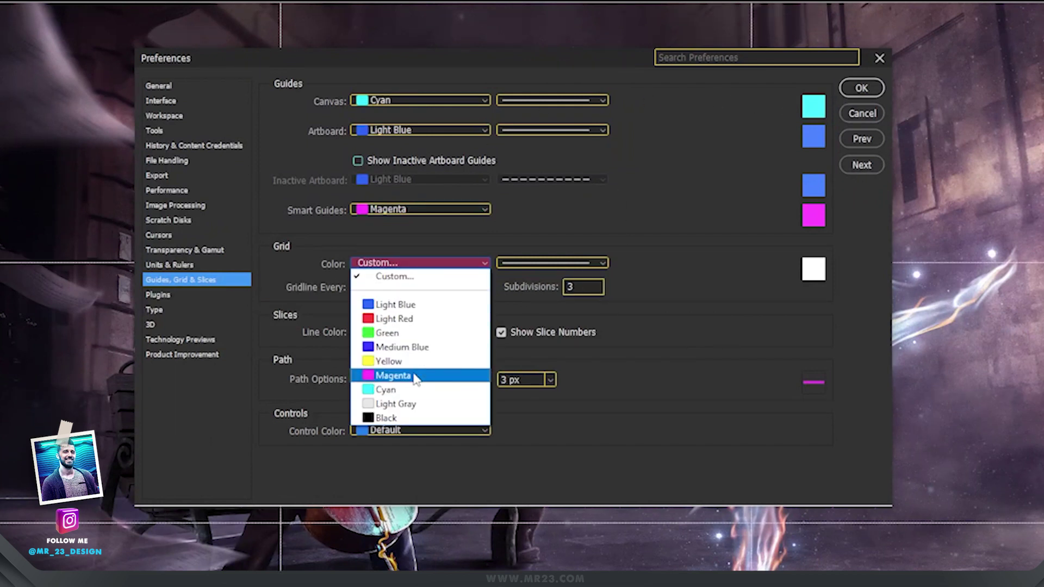
pyautogui.click(393, 375)
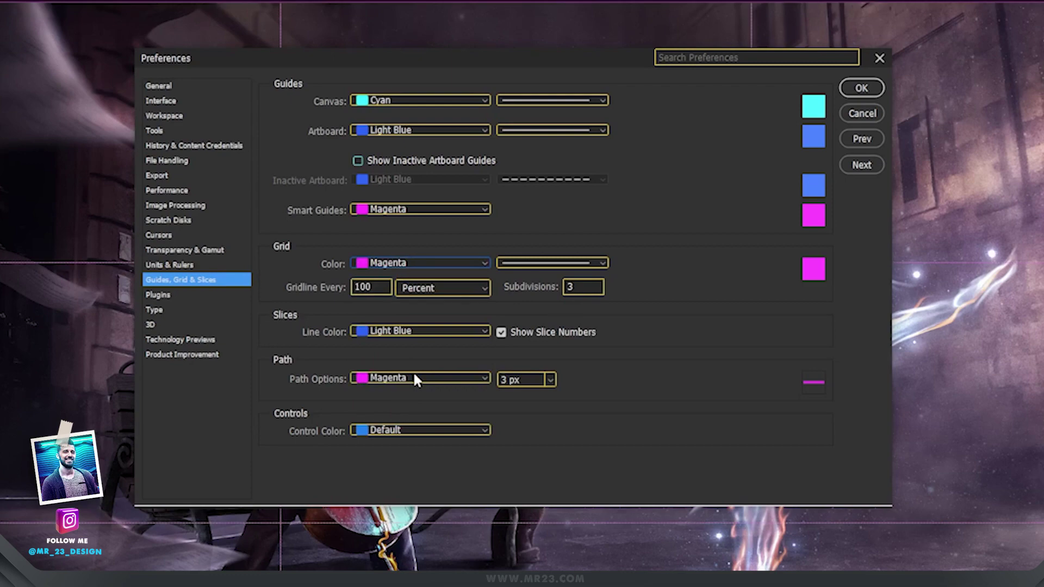
pyautogui.click(396, 262)
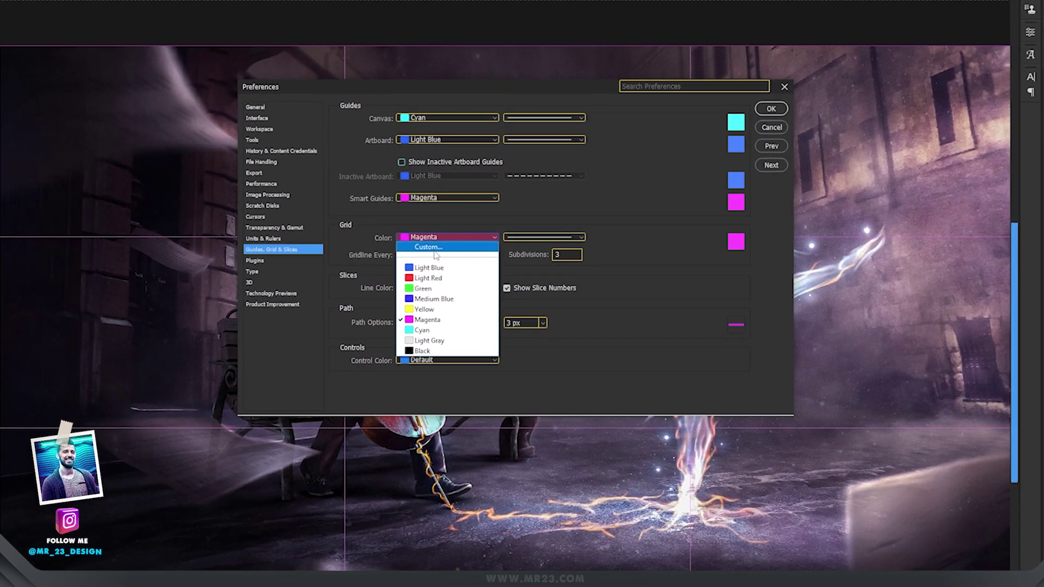
pyautogui.click(422, 252)
pyautogui.write('ffffff')
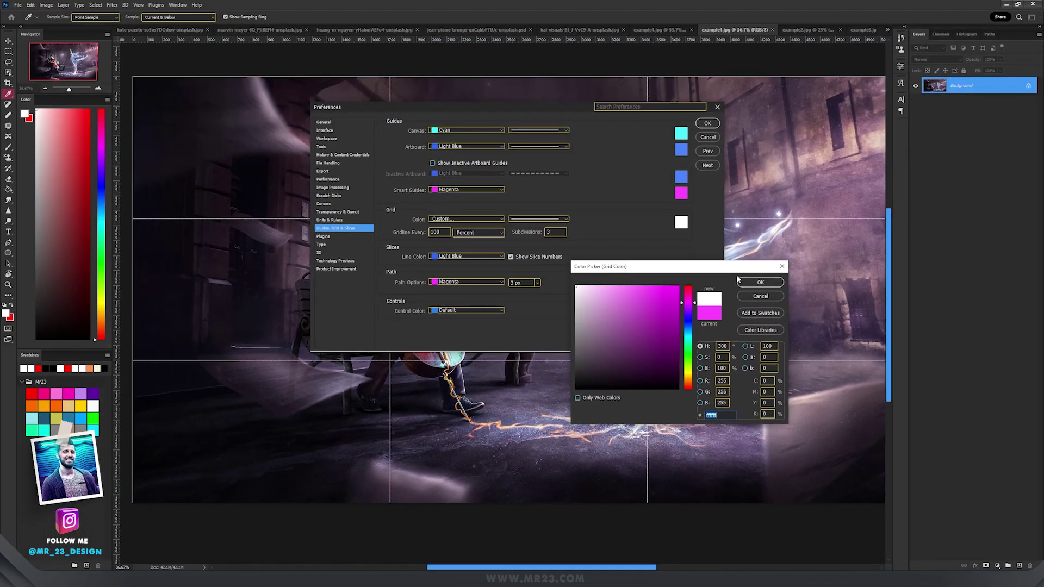
pyautogui.click(775, 289)
pyautogui.click(719, 120)
# Zoom and pan across the cellist-and-dancer artwork to study its composition.
pyautogui.scroll(-2, 564, 214)
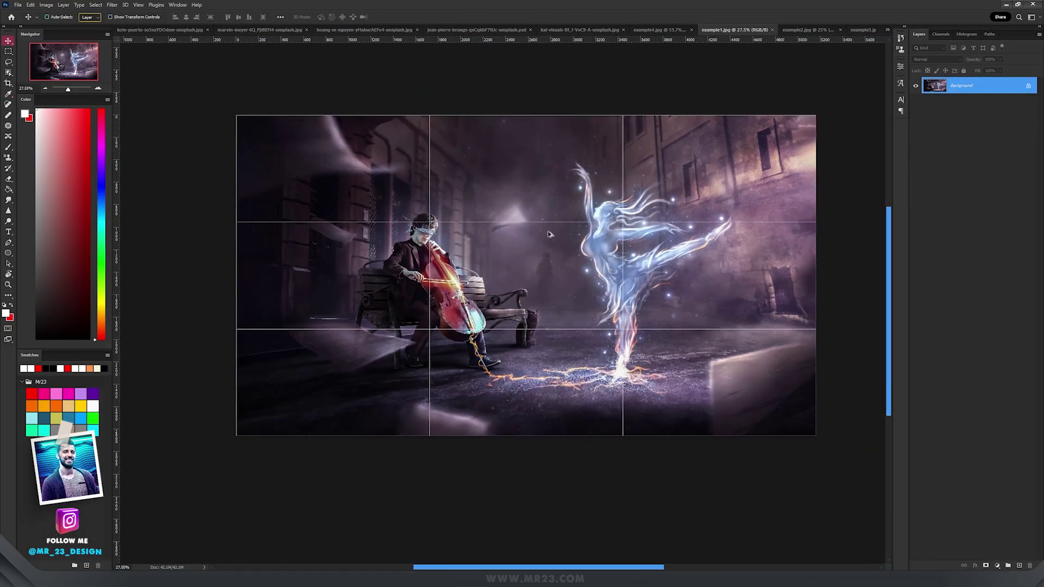
pyautogui.scroll(3, 576, 226)
pyautogui.scroll(-2, 589, 236)
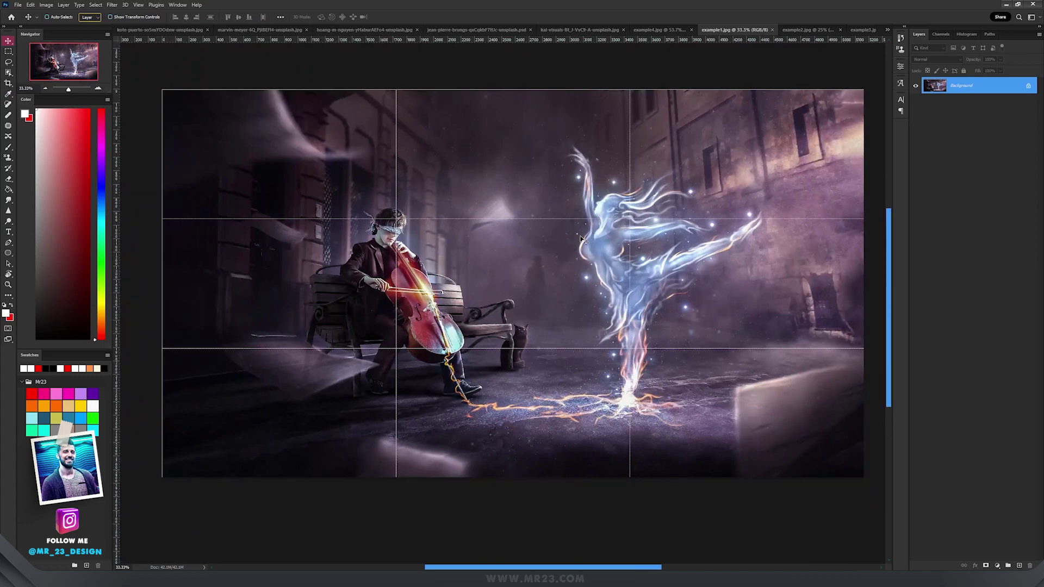
pyautogui.scroll(2, 520, 250)
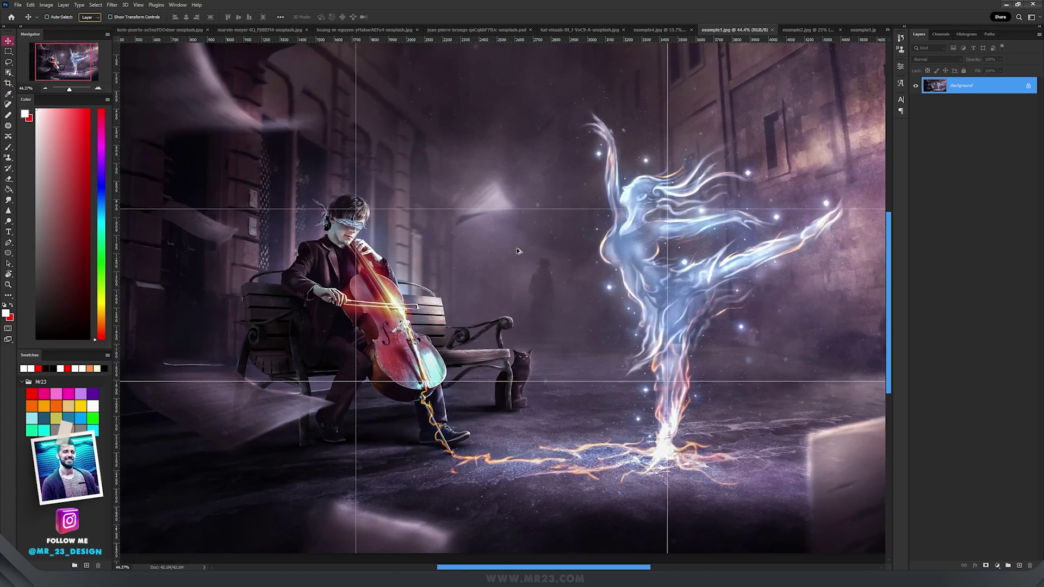
pyautogui.scroll(1, 518, 251)
pyautogui.moveTo(493, 220); pyautogui.dragTo(567, 231)
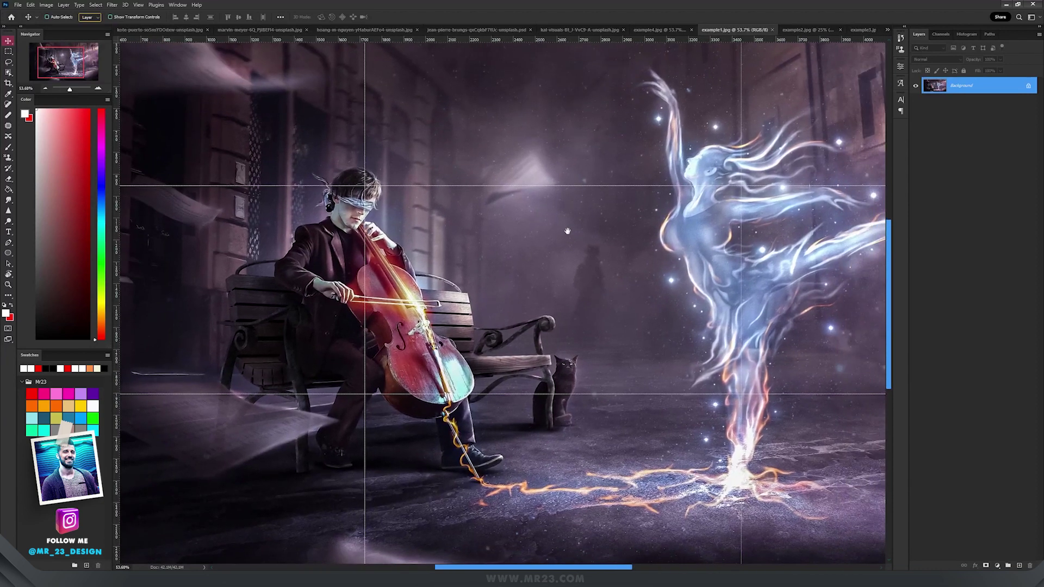
pyautogui.scroll(-1, 564, 245)
pyautogui.scroll(-1, 564, 248)
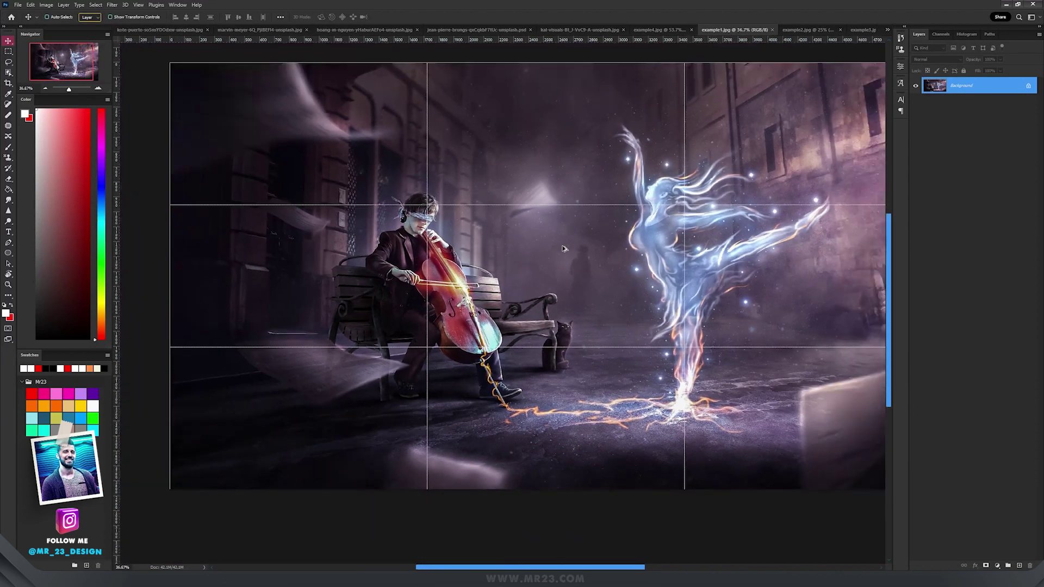
pyautogui.scroll(3, 481, 207)
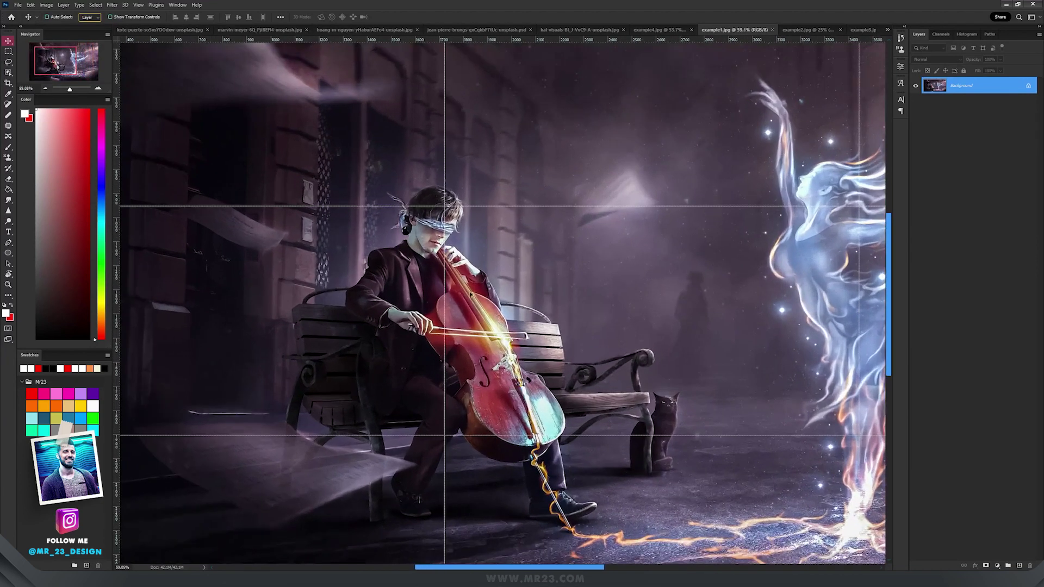
pyautogui.scroll(-1, 424, 211)
pyautogui.scroll(1, 438, 295)
# Inspect the cellist, cello and legs up close, then hide all panels.
pyautogui.moveTo(561, 293); pyautogui.dragTo(534, 211)
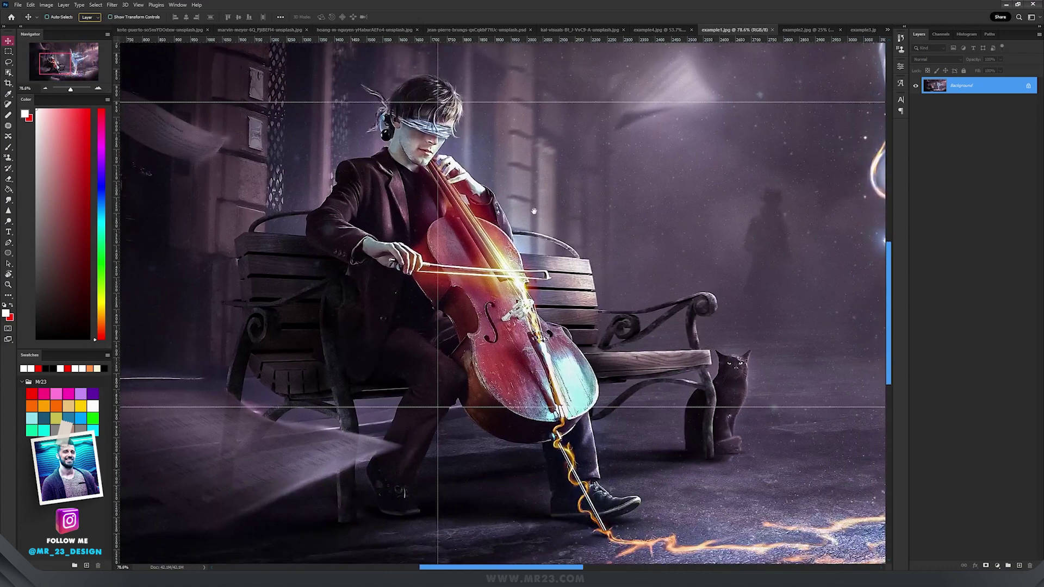
pyautogui.scroll(4, 536, 214)
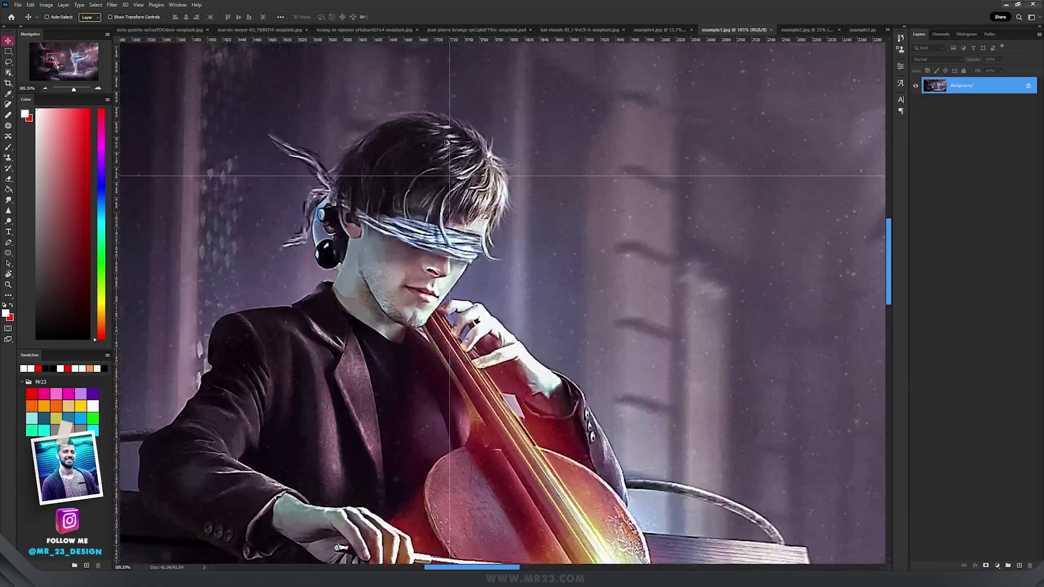
pyautogui.scroll(-2, 458, 231)
pyautogui.moveTo(413, 446); pyautogui.dragTo(377, 308)
pyautogui.scroll(2, 378, 307)
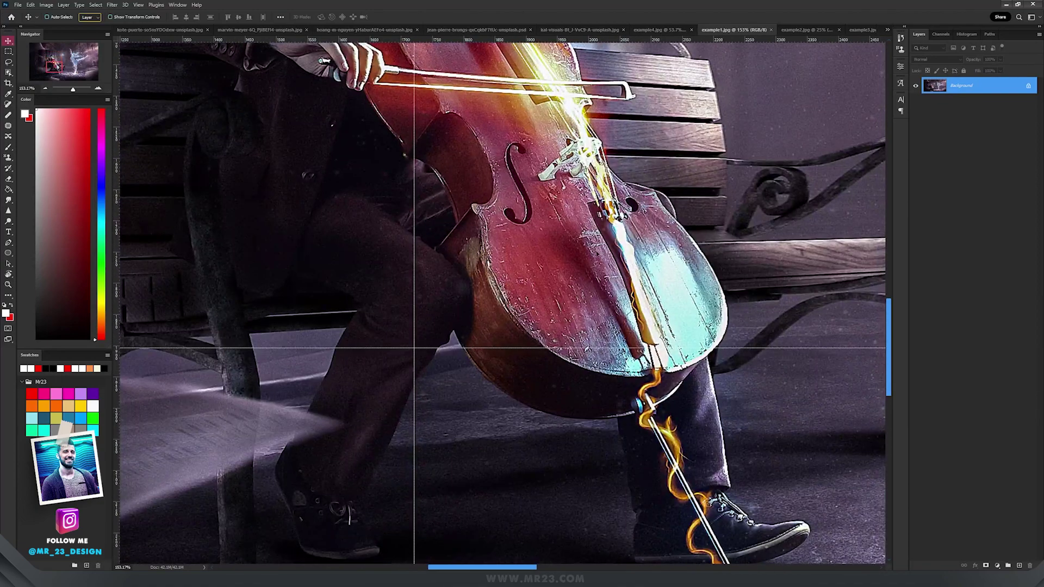
pyautogui.scroll(-4, 561, 188)
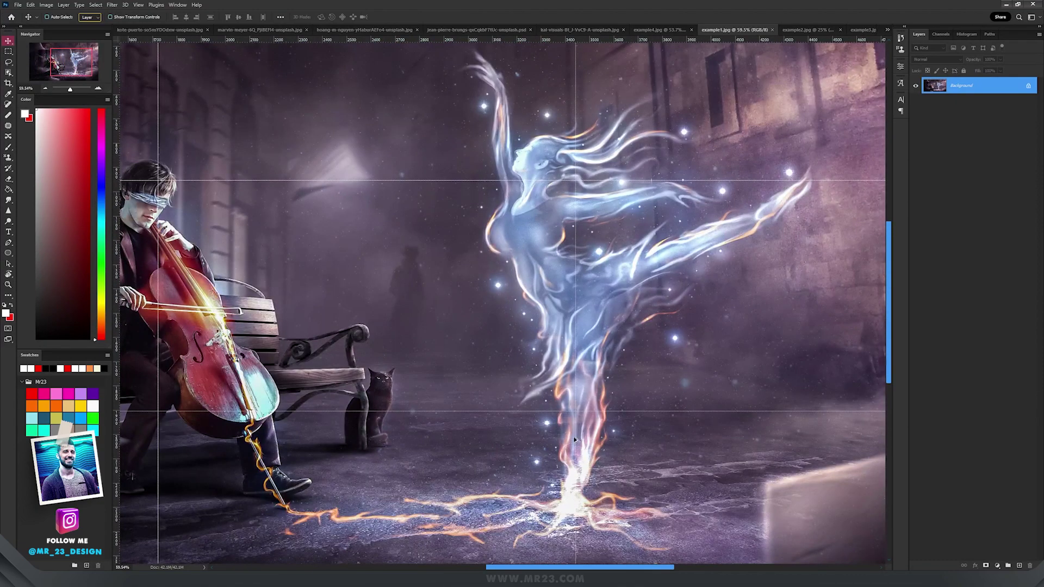
pyautogui.scroll(3, 575, 440)
pyautogui.scroll(-3, 598, 334)
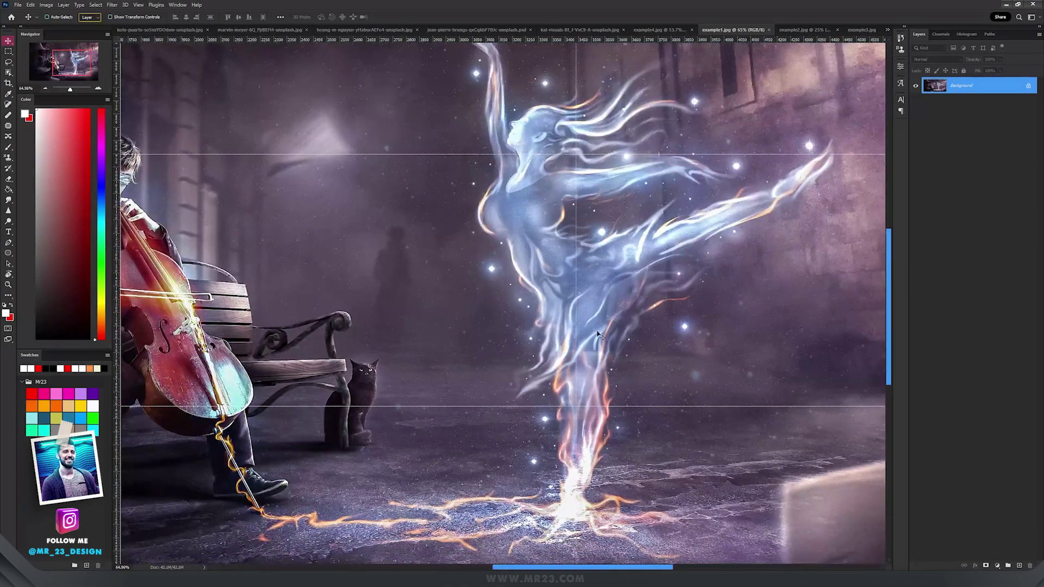
pyautogui.scroll(3, 602, 426)
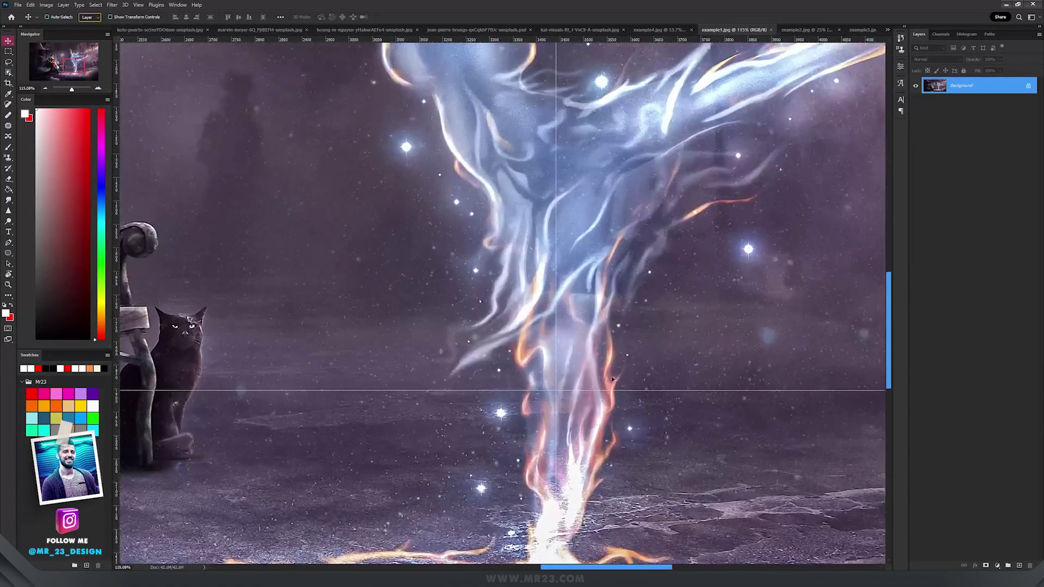
pyautogui.scroll(-3, 565, 391)
pyautogui.scroll(-2, 562, 376)
pyautogui.press('Tab')
pyautogui.scroll(1, 460, 261)
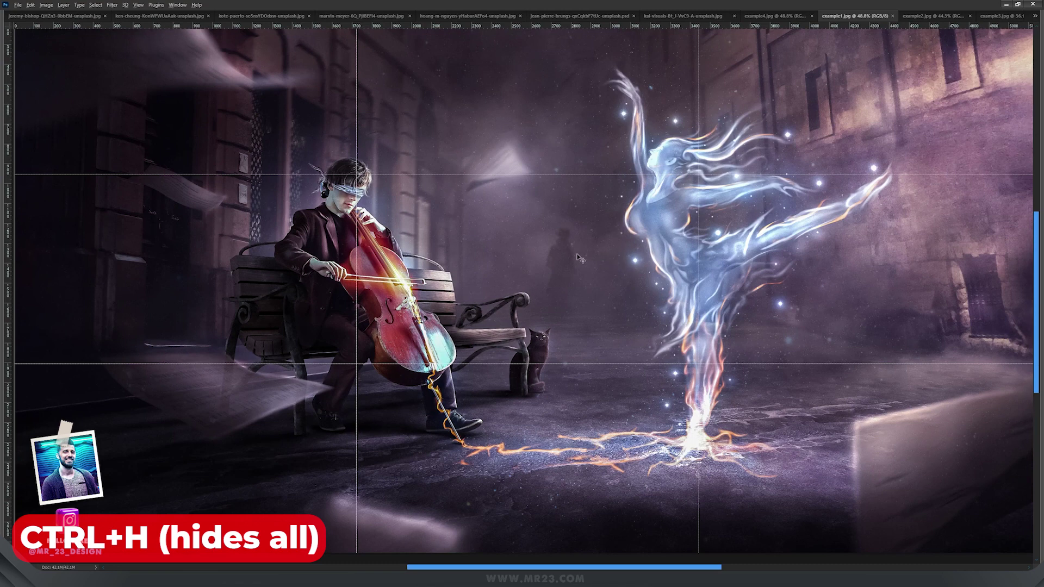
# Recentre the artwork, toggle the thirds grid off, and zoom out to show it whole.
pyautogui.scroll(-1, 580, 258)
pyautogui.moveTo(541, 125); pyautogui.dragTo(527, 175)
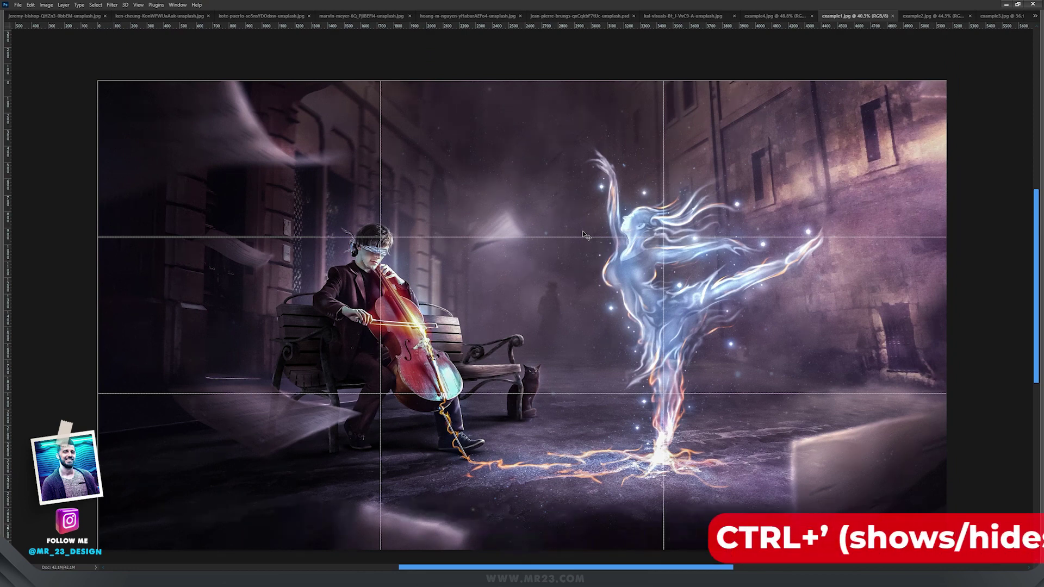
pyautogui.hotkey('ctrl', "'")
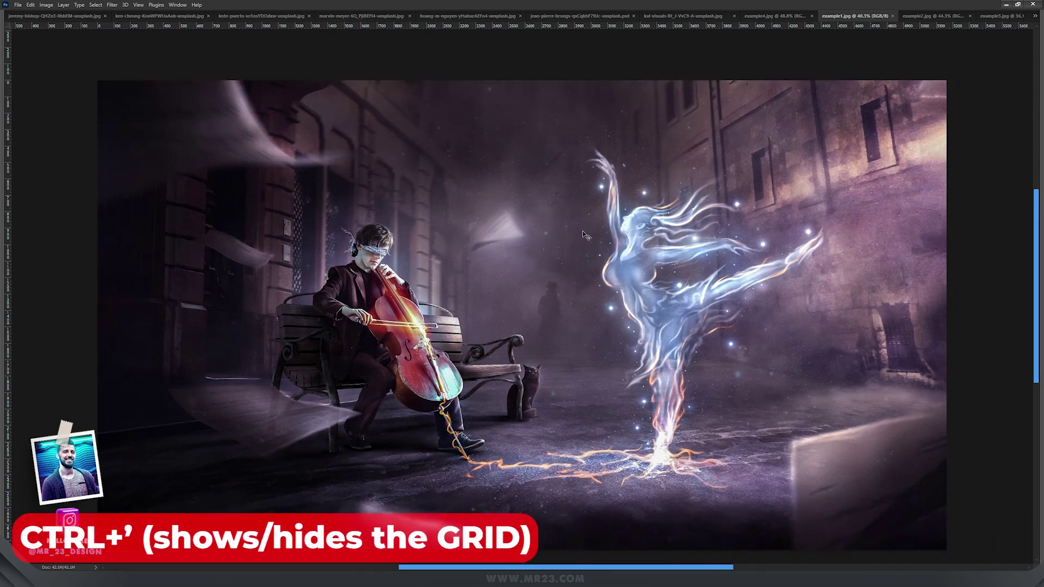
pyautogui.hotkey('ctrl', "'")
pyautogui.hotkey('ctrl', "'")
pyautogui.hotkey('ctrl', "'")
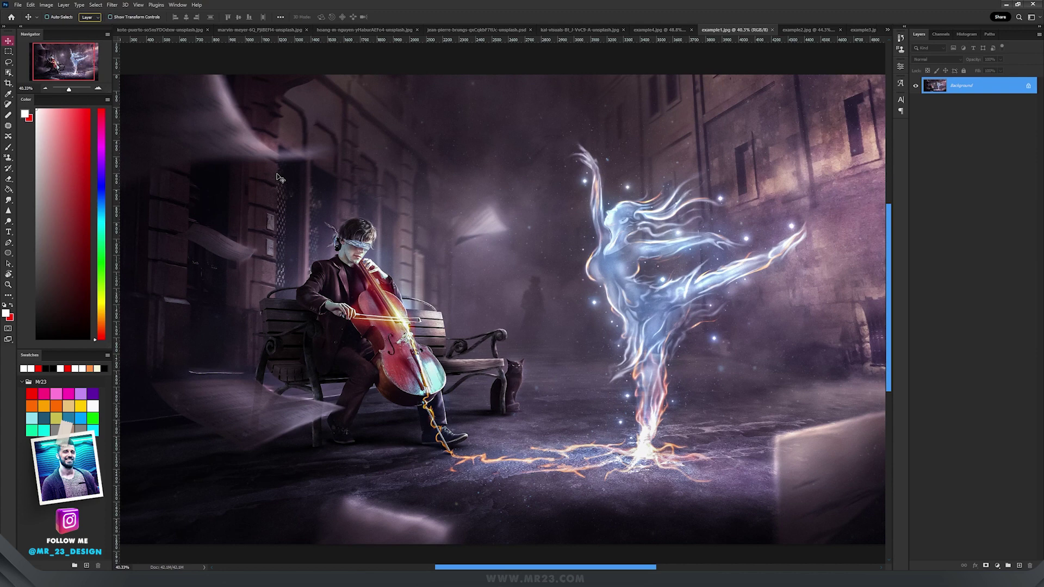
pyautogui.hotkey('ctrl', '-')
pyautogui.moveTo(341, 164); pyautogui.dragTo(332, 183)
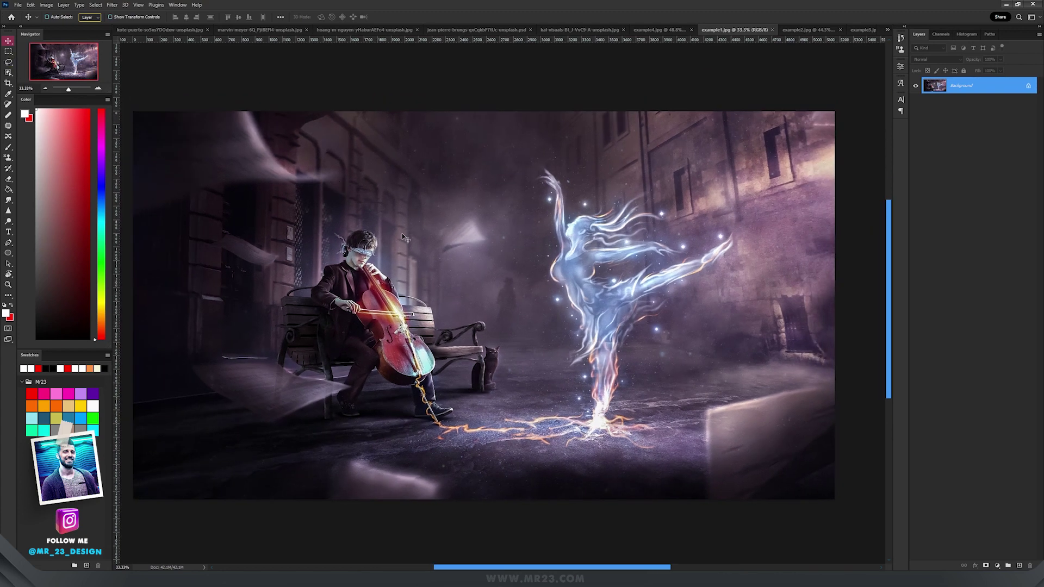
pyautogui.scroll(1, 412, 241)
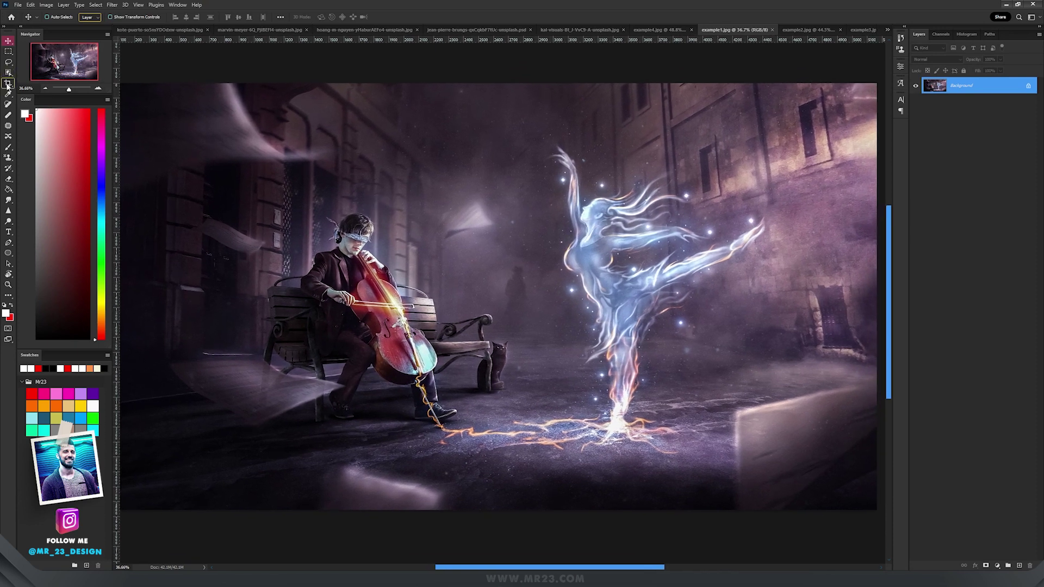
# Start a crop on the artwork with the Rule of Thirds overlay.
pyautogui.click(7, 85)
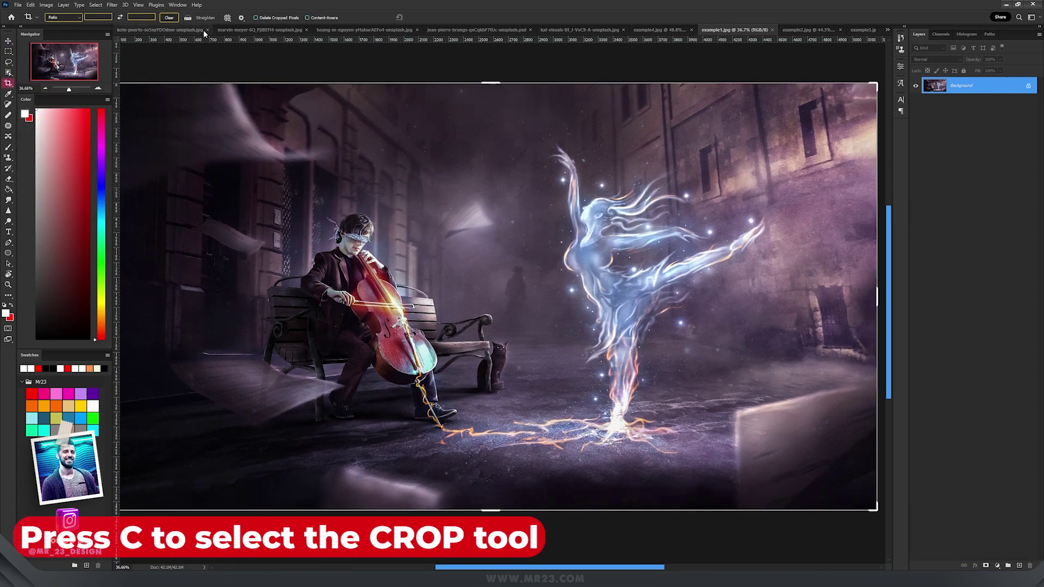
pyautogui.click(227, 18)
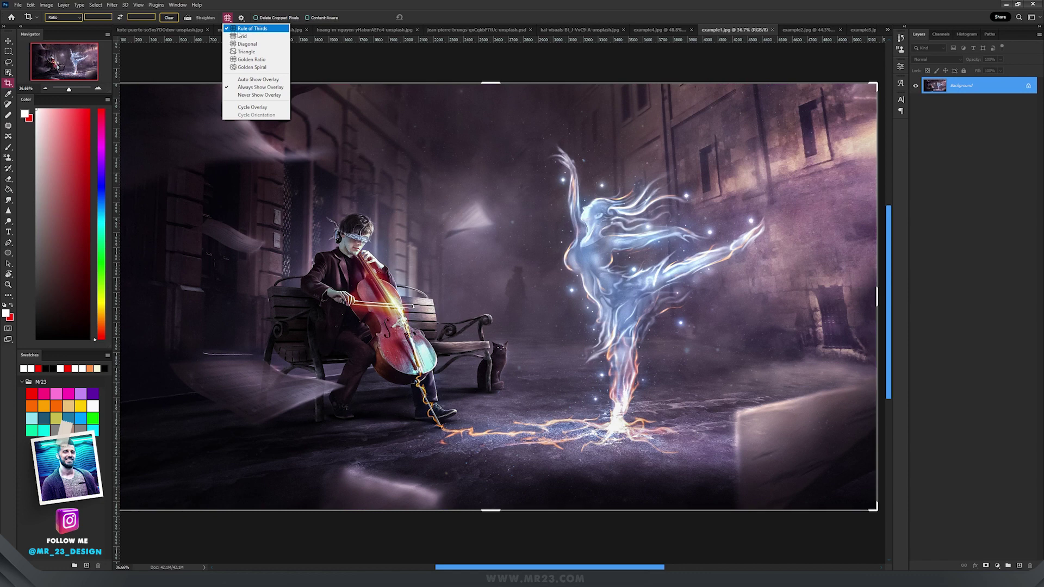
pyautogui.click(266, 29)
pyautogui.click(469, 257)
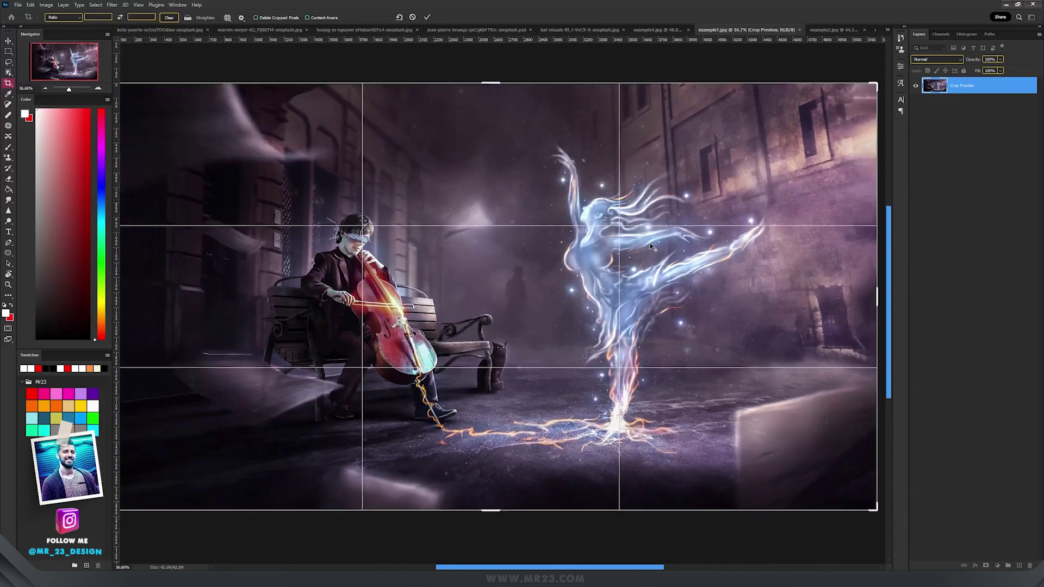
# Compare Grid, Diagonal, Triangle, Golden Ratio and Golden Spiral crop overlays, returning to Rule of Thirds.
pyautogui.click(227, 19)
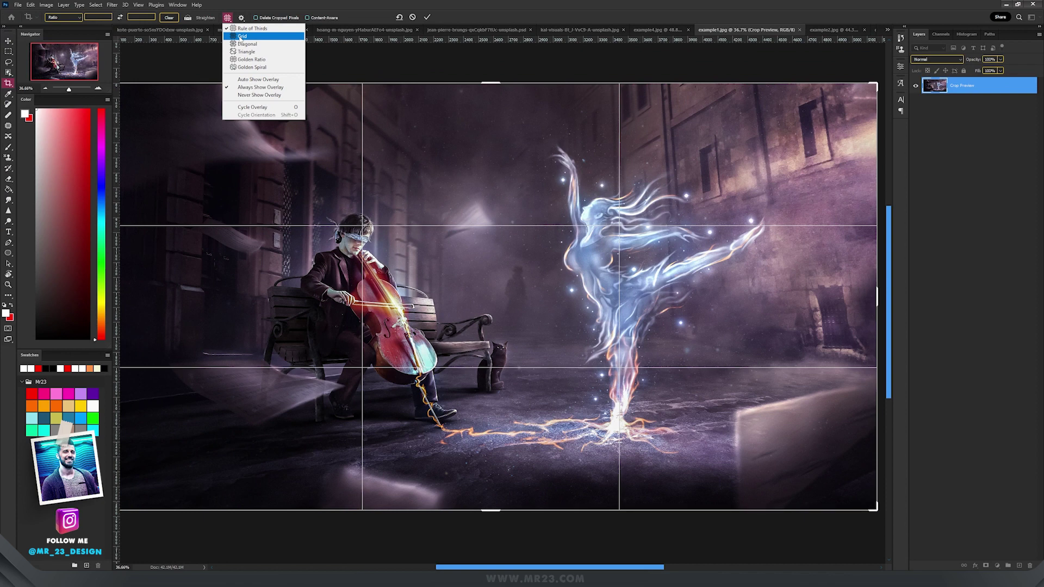
pyautogui.click(241, 36)
pyautogui.click(227, 18)
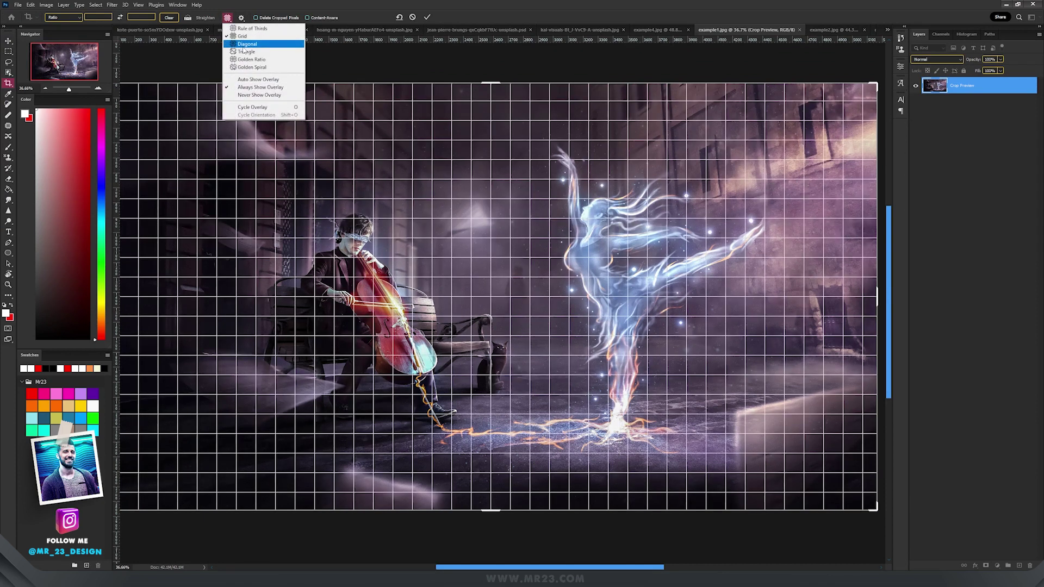
pyautogui.click(243, 47)
pyautogui.click(227, 17)
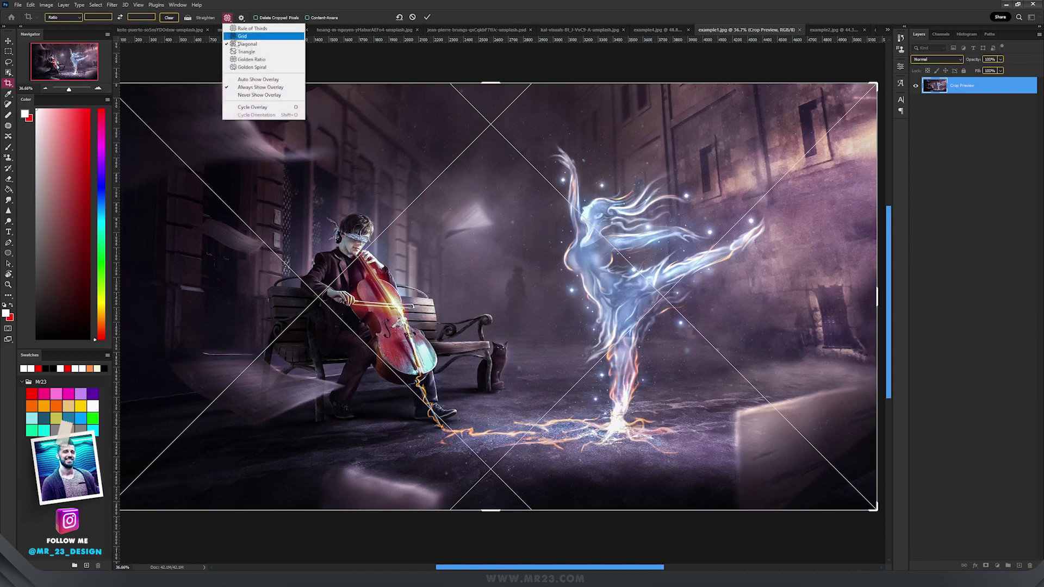
pyautogui.click(244, 52)
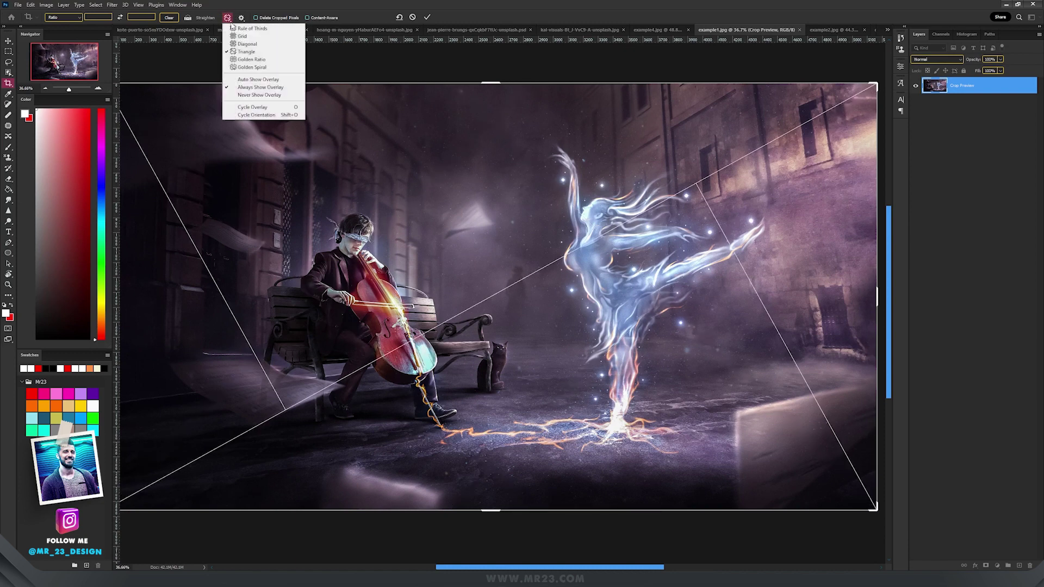
pyautogui.click(250, 59)
pyautogui.click(228, 19)
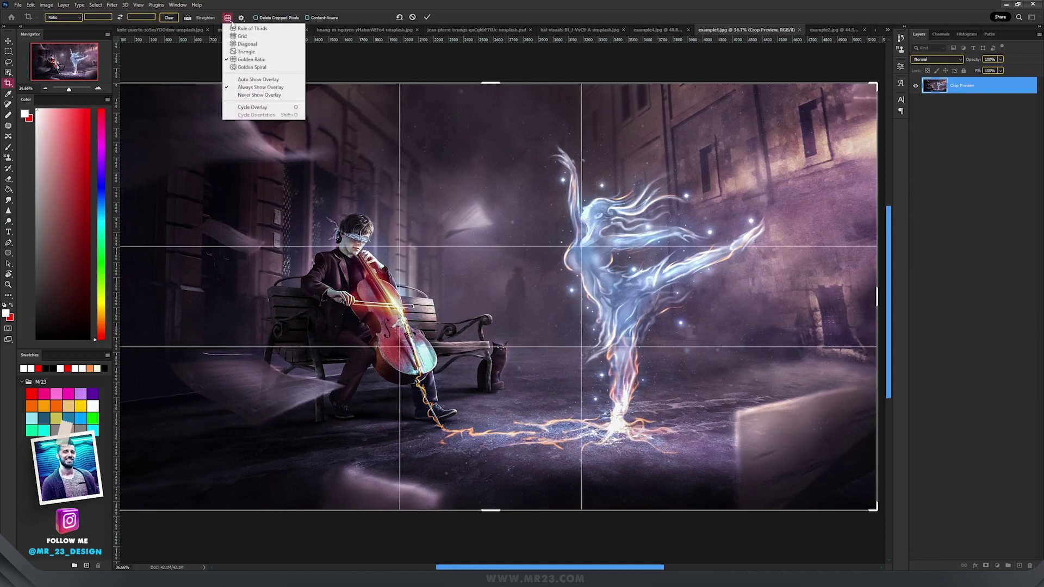
pyautogui.click(248, 68)
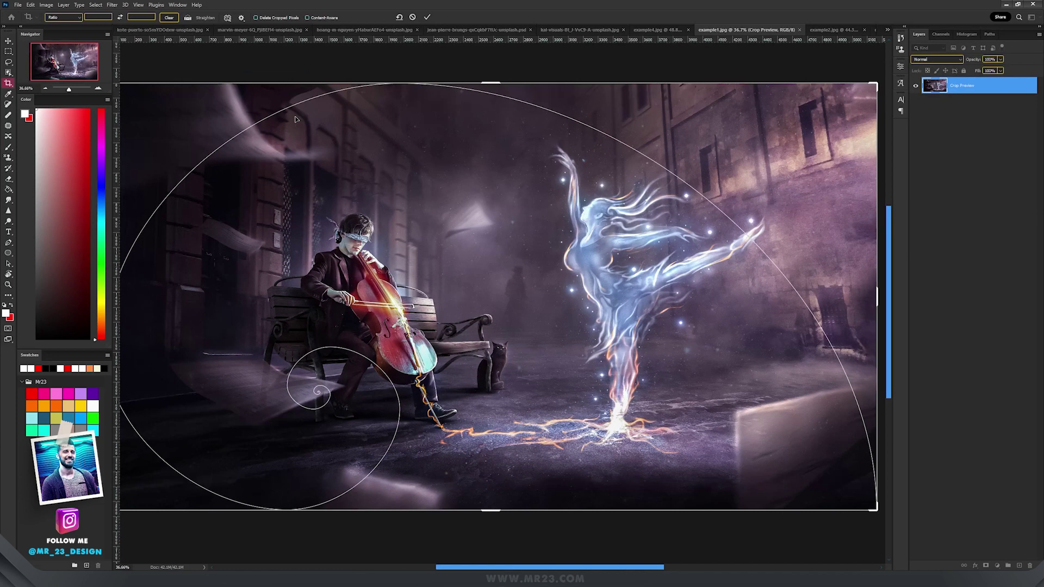
pyautogui.click(229, 18)
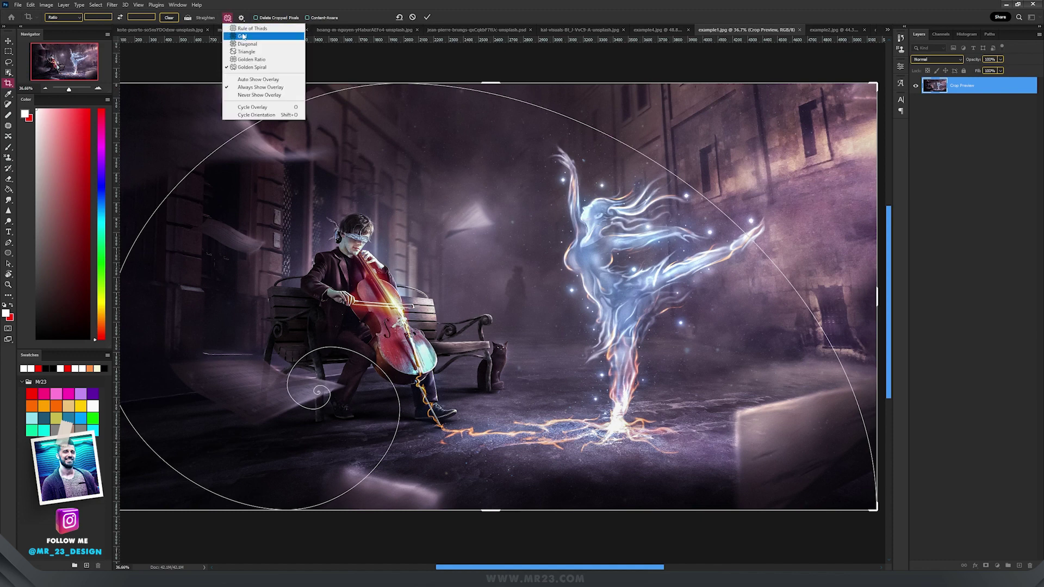
pyautogui.click(245, 32)
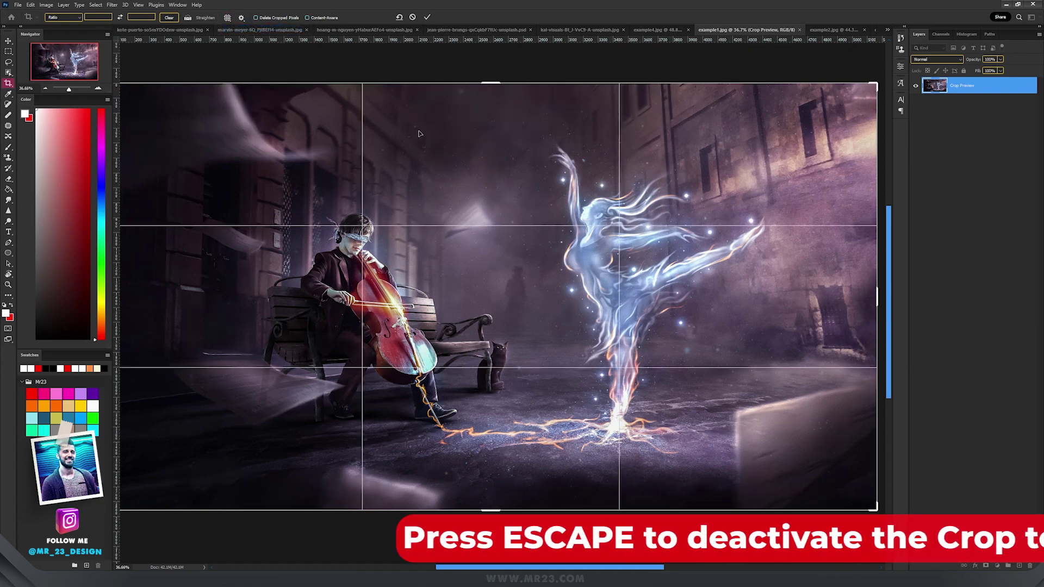
# Cancel the crop preview and start a fresh crop box around the artwork.
pyautogui.press('Escape')
pyautogui.press('Escape')
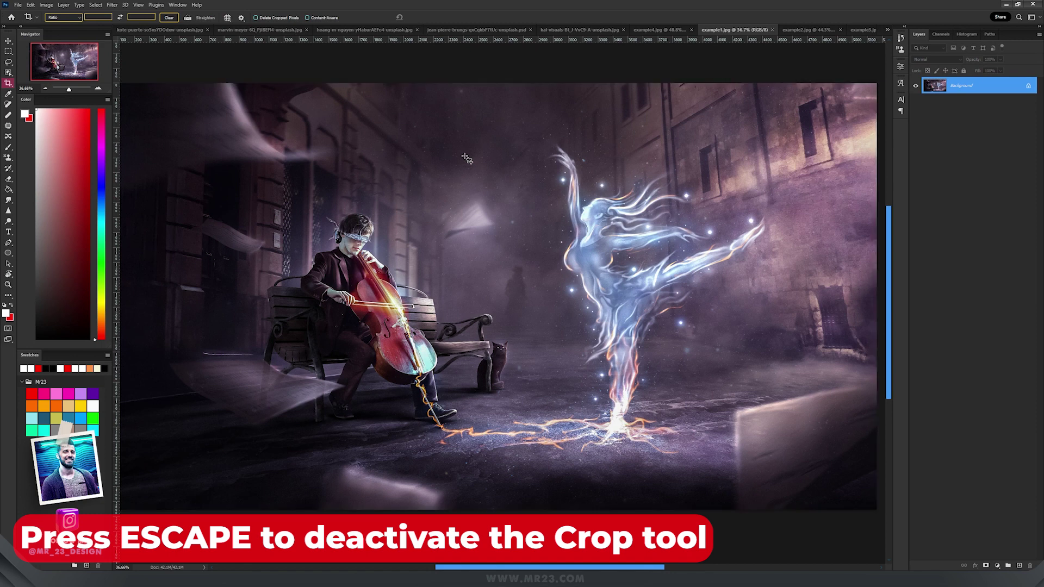
pyautogui.scroll(-2, 441, 166)
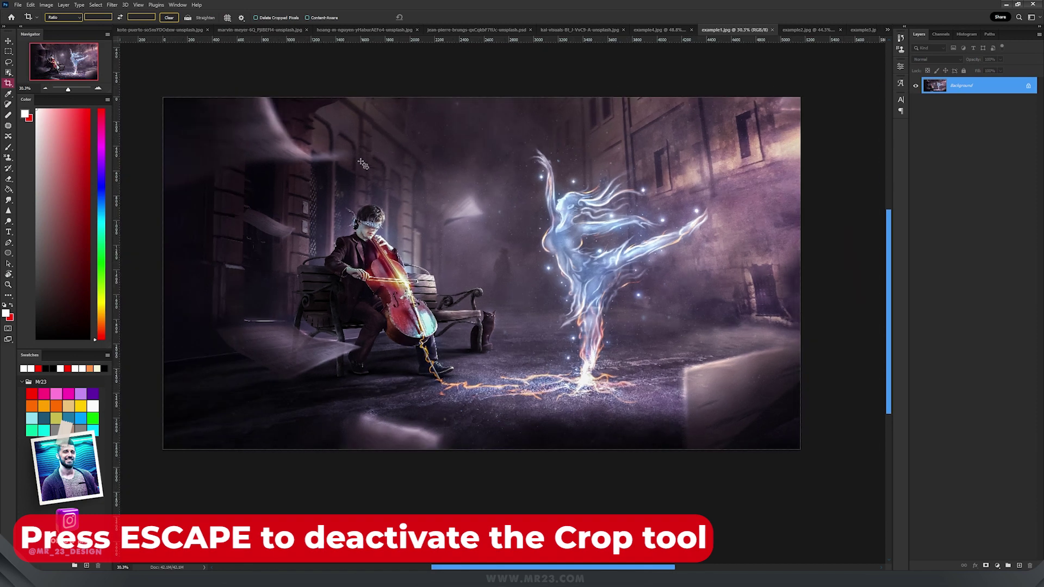
pyautogui.click(414, 208)
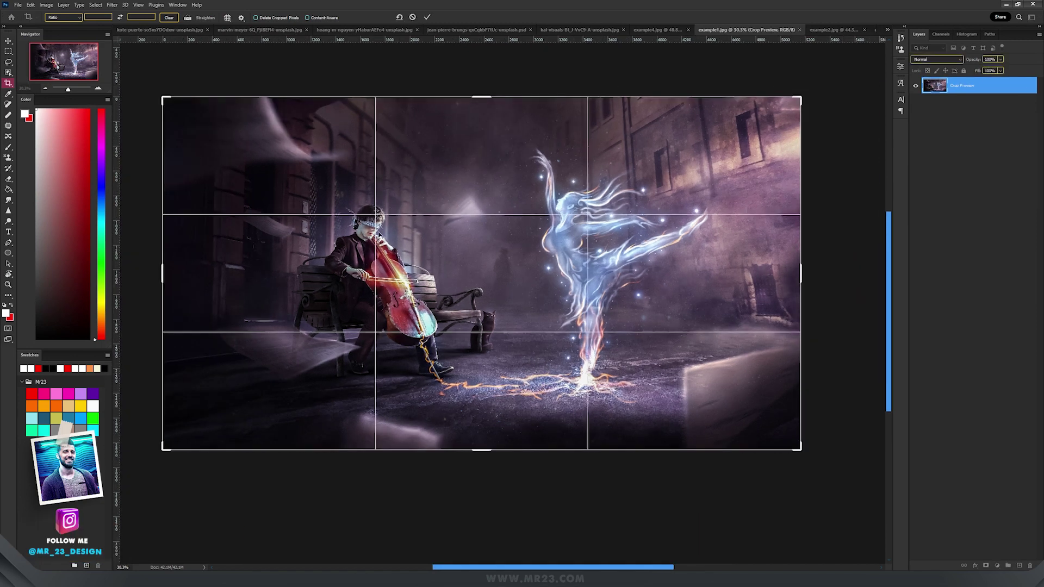
pyautogui.scroll(1, 376, 234)
pyautogui.scroll(-2, 377, 234)
pyautogui.scroll(3, 482, 238)
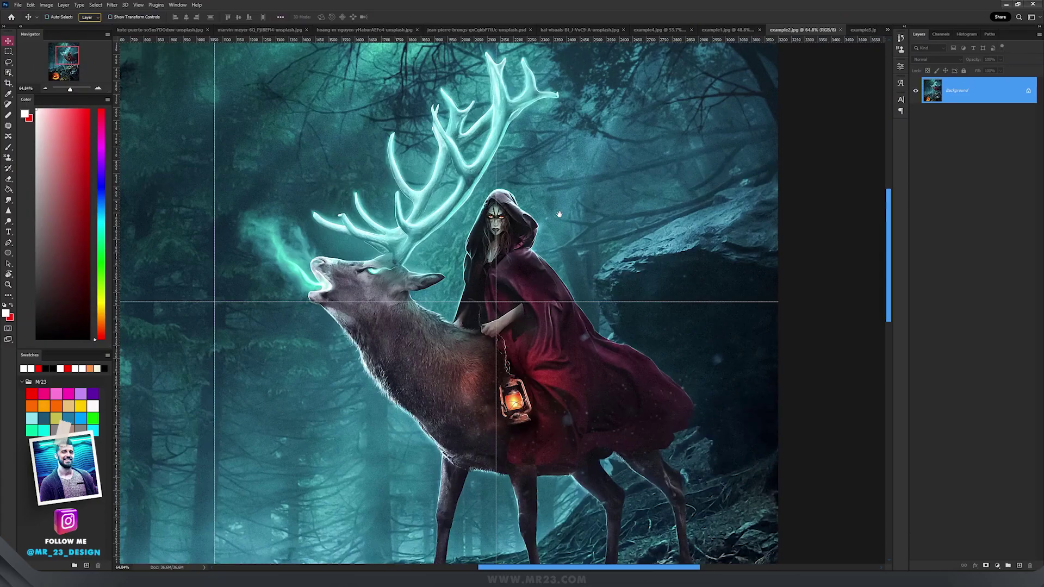
# Zoom in and out on the deer-and-rider example to review its framing.
pyautogui.scroll(-2, 624, 176)
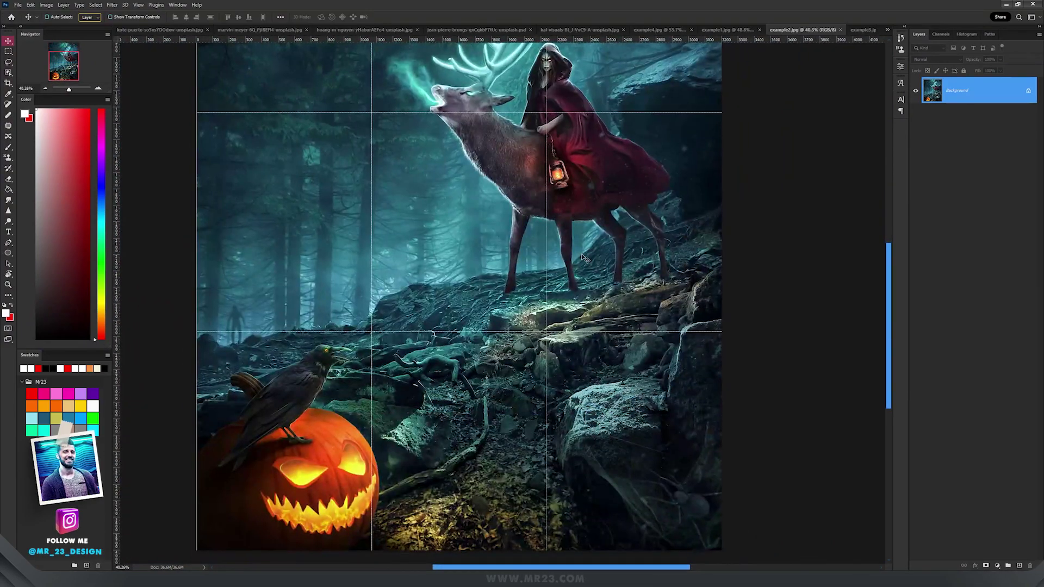
pyautogui.scroll(3, 585, 258)
pyautogui.scroll(-2, 570, 334)
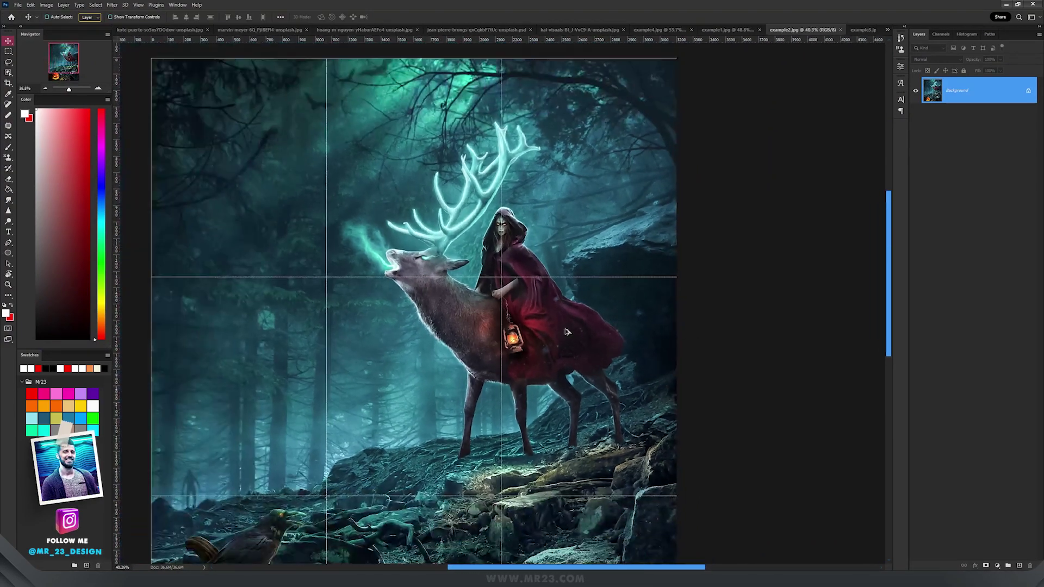
pyautogui.scroll(-3, 569, 334)
pyautogui.scroll(1, 607, 231)
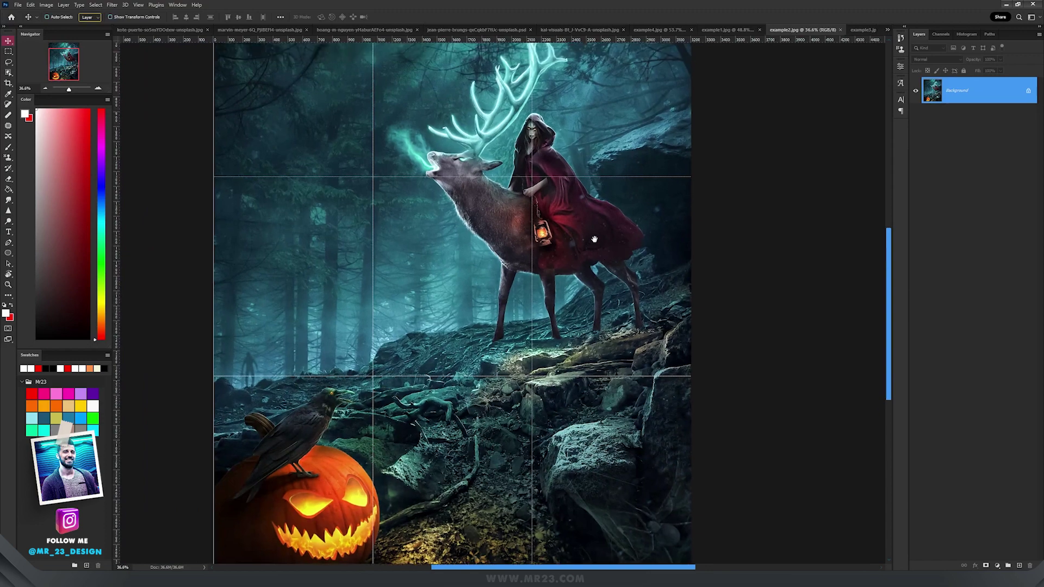
pyautogui.scroll(8, 565, 190)
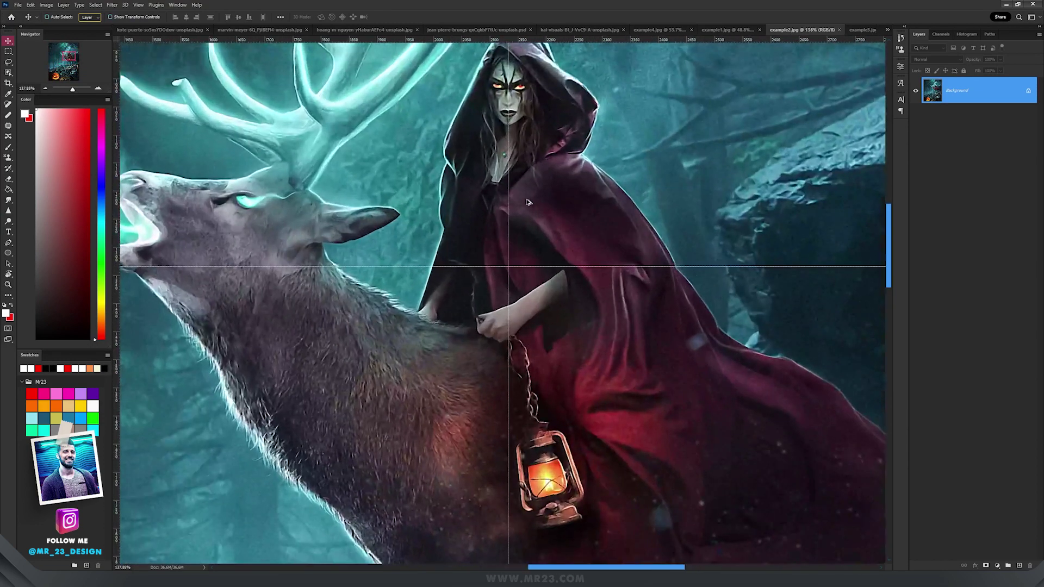
pyautogui.scroll(-3, 527, 202)
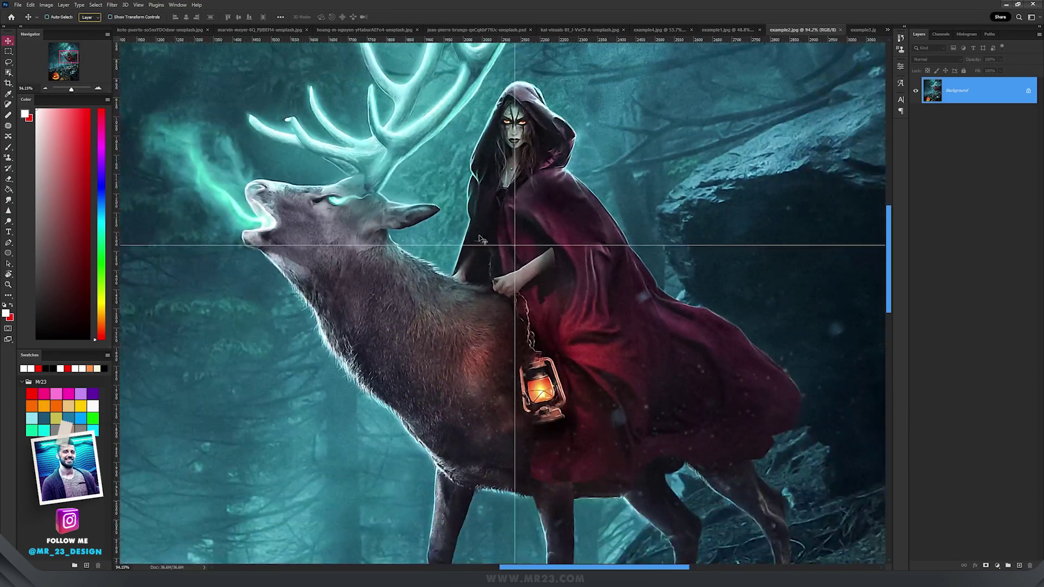
# Pan to the deer's legs and rocks, then move to the example3 image.
pyautogui.click(511, 247)
pyautogui.moveTo(634, 411); pyautogui.dragTo(687, 190)
pyautogui.scroll(-3, 572, 292)
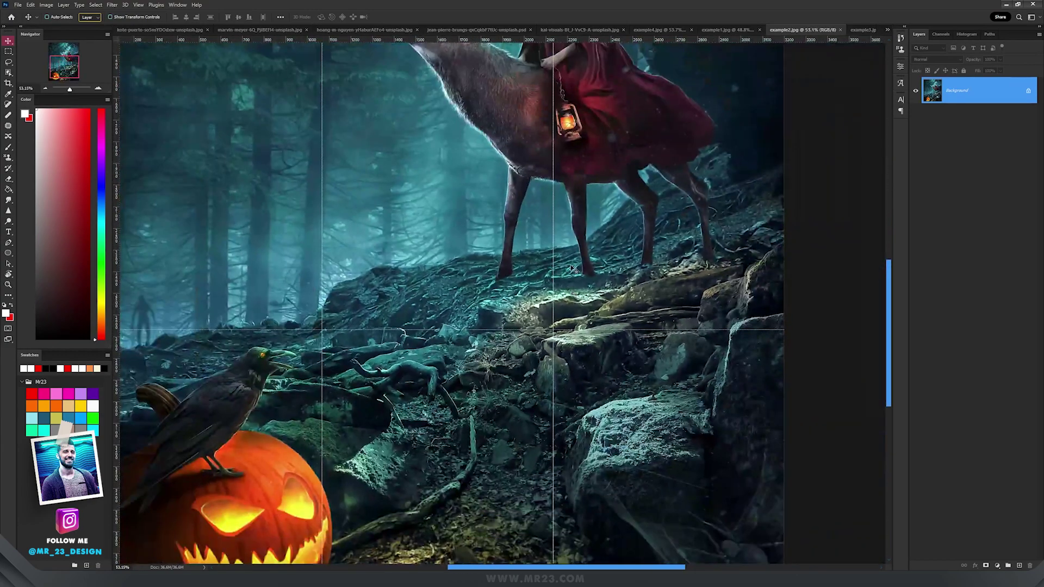
pyautogui.scroll(-2, 549, 285)
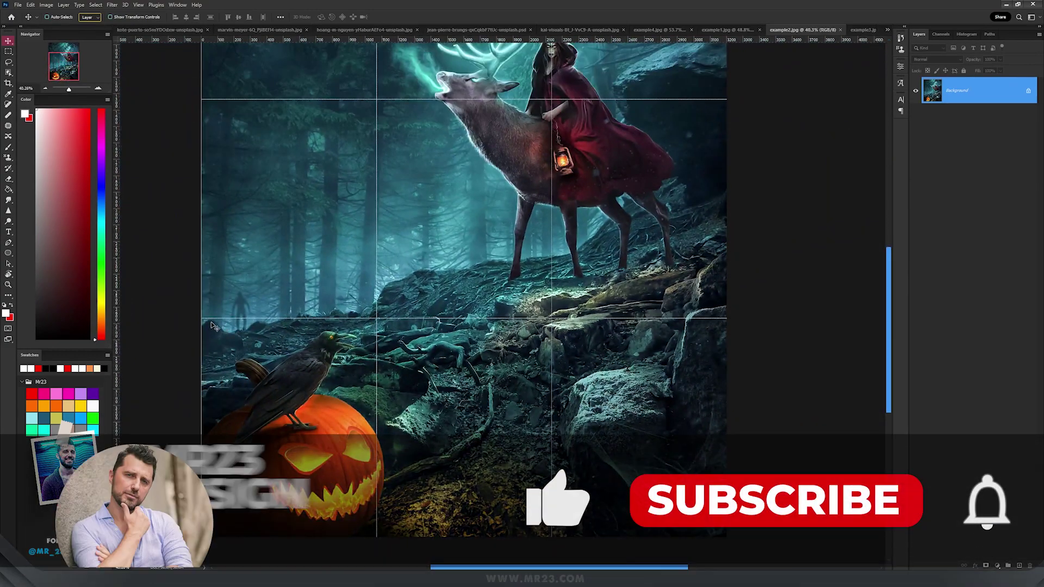
pyautogui.scroll(1, 239, 319)
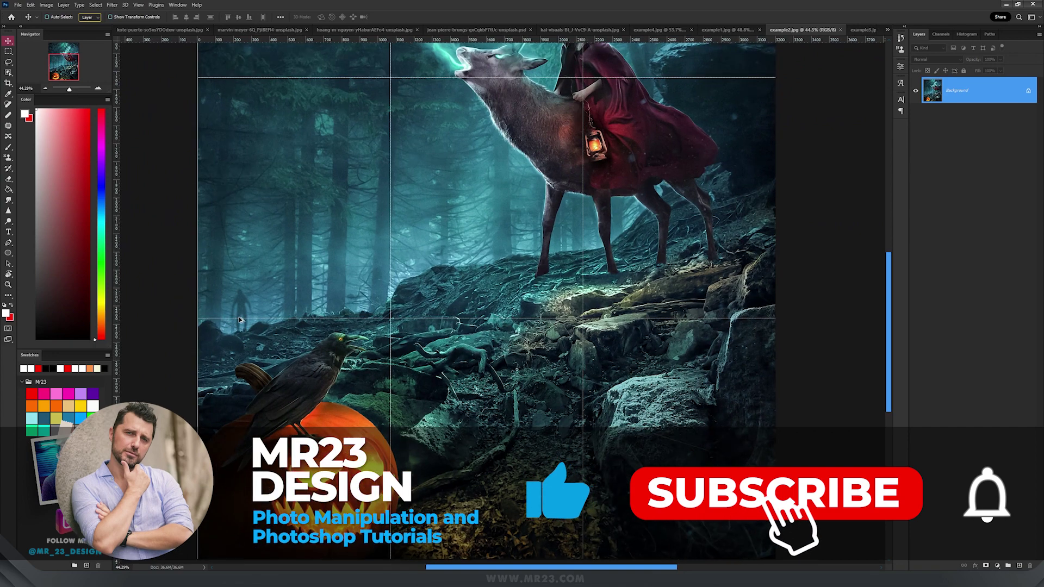
pyautogui.hotkey('ctrl', 'Tab')
pyautogui.scroll(2, 353, 255)
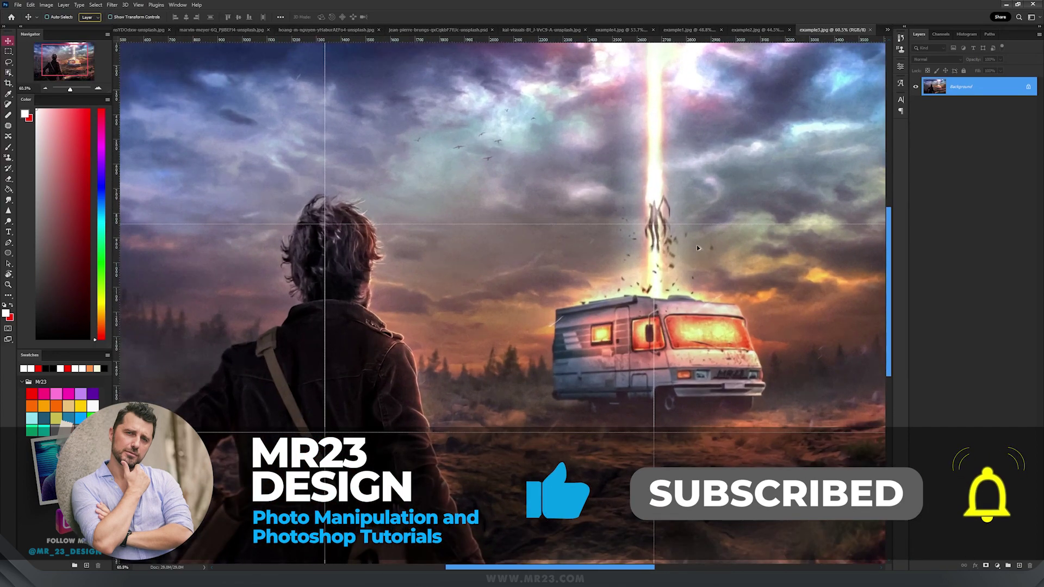
# Zoom and pan over the motorhome example, bringing the ground below it into view.
pyautogui.scroll(5, 690, 217)
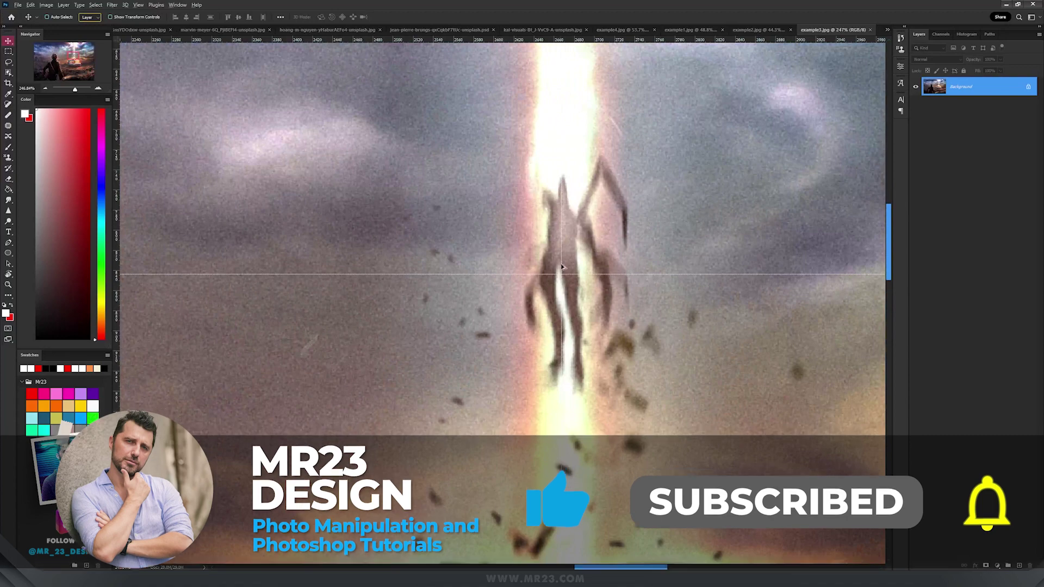
pyautogui.scroll(-4, 588, 227)
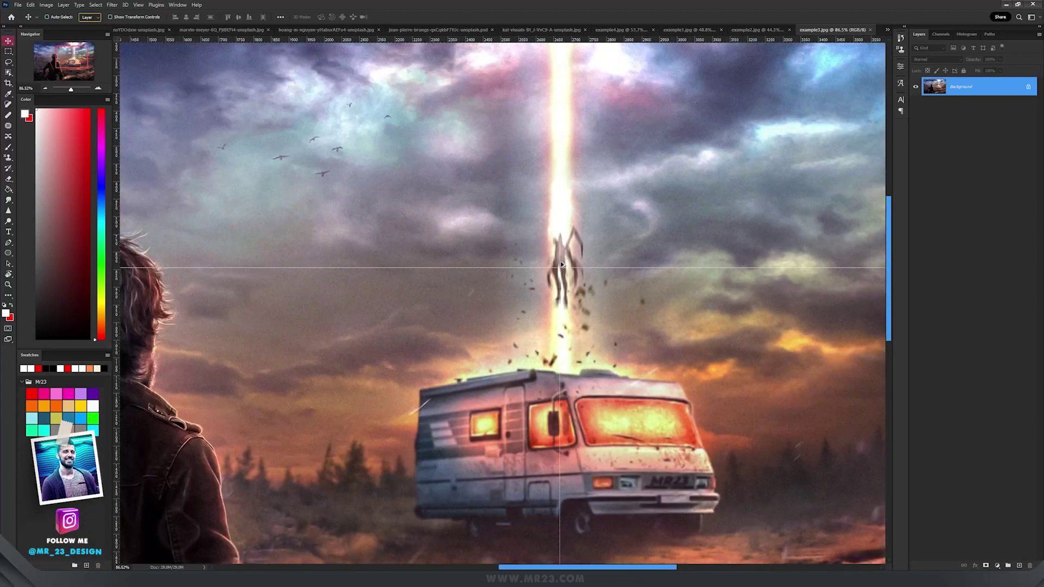
pyautogui.scroll(2, 569, 257)
pyautogui.scroll(-3, 569, 258)
pyautogui.moveTo(570, 321); pyautogui.dragTo(569, 205)
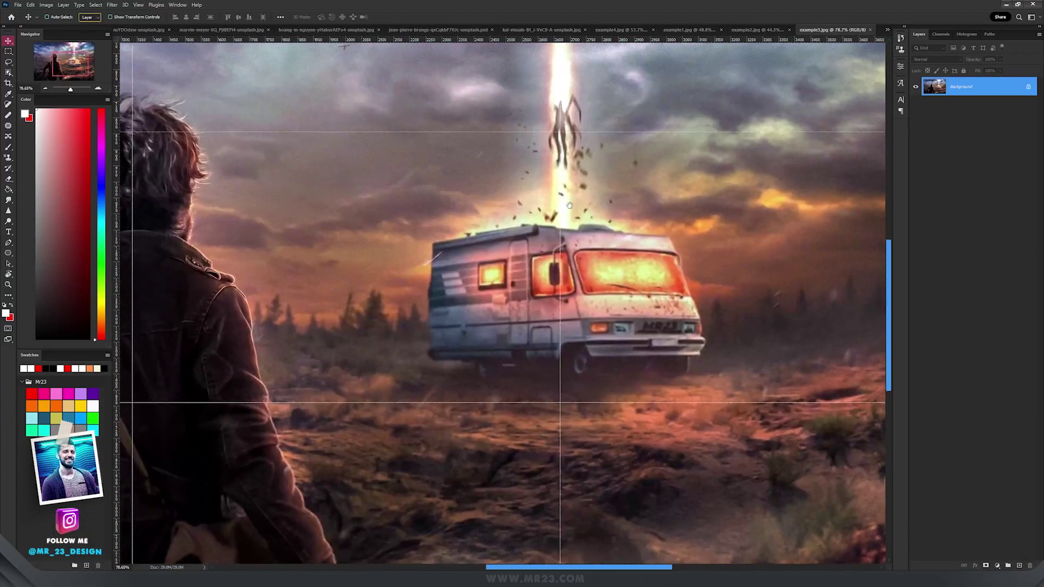
pyautogui.scroll(3, 589, 253)
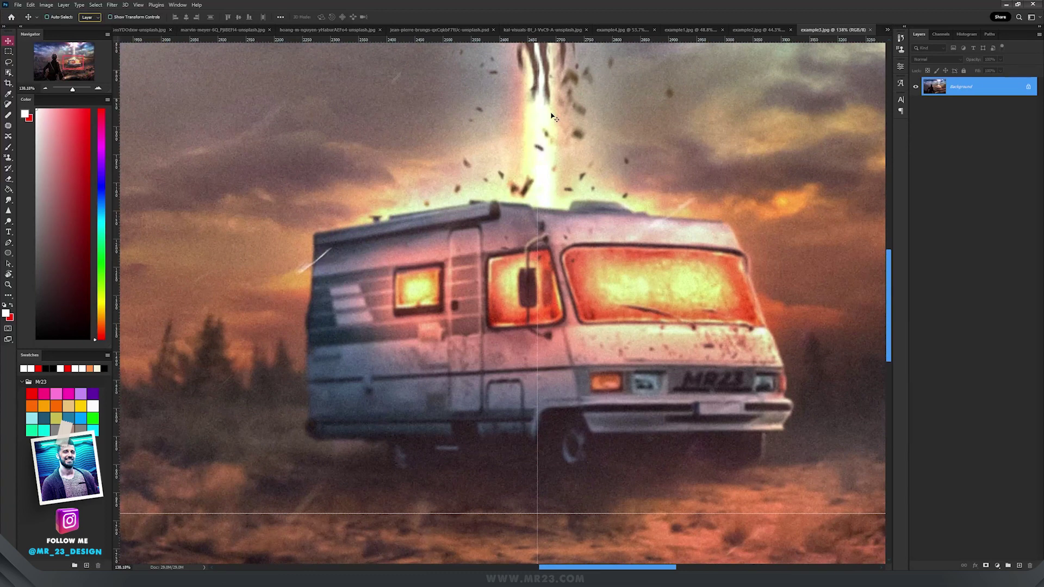
pyautogui.scroll(-4, 534, 299)
pyautogui.scroll(2, 559, 214)
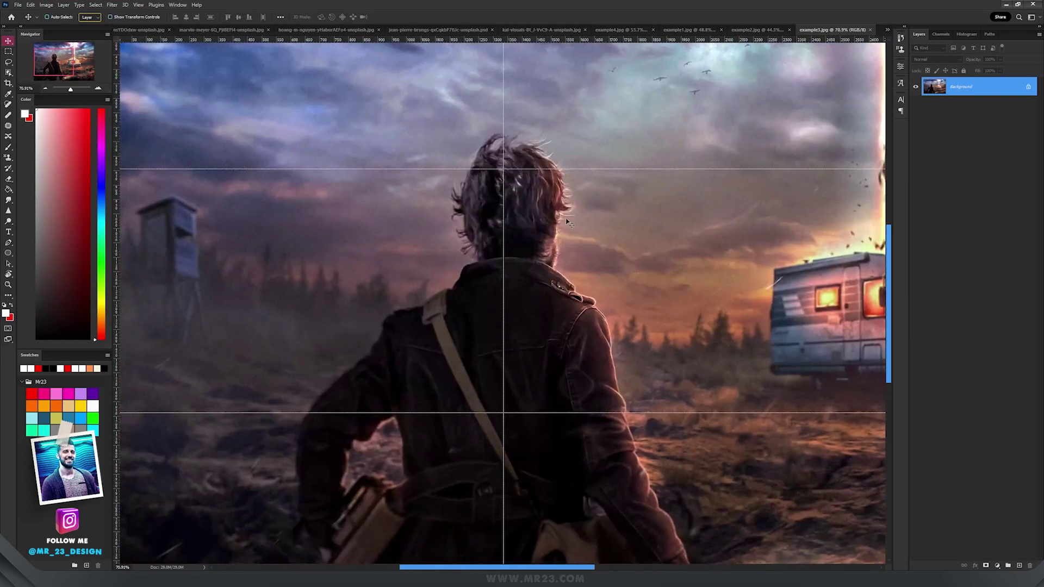
pyautogui.scroll(-1, 563, 209)
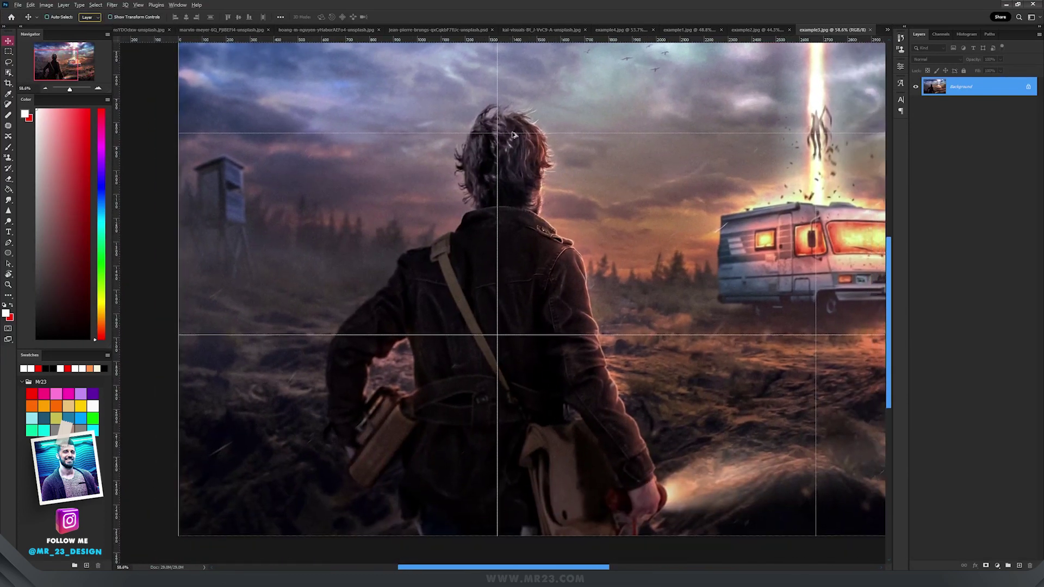
pyautogui.scroll(5, 511, 134)
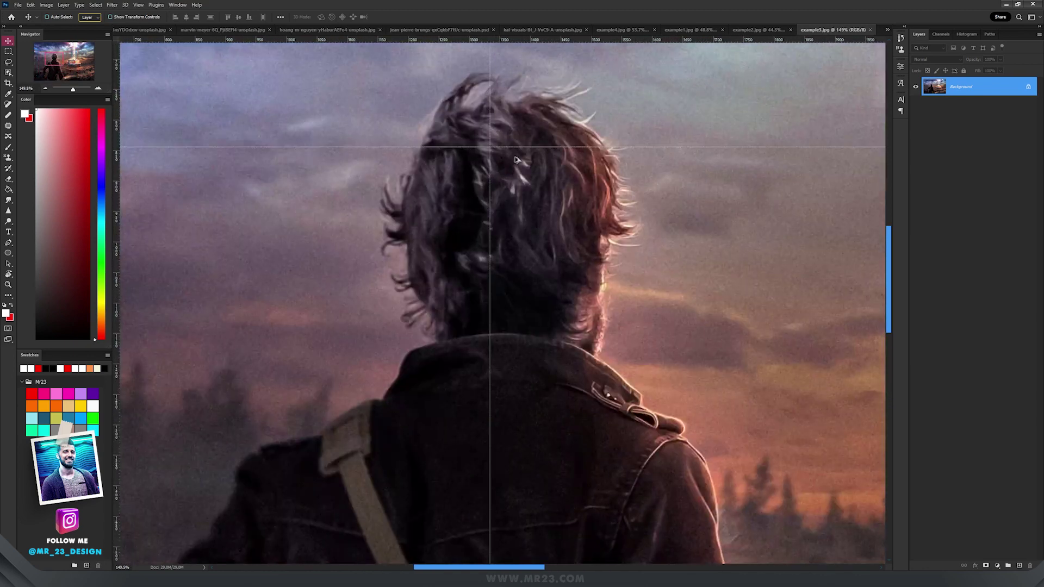
pyautogui.scroll(-3, 489, 193)
pyautogui.scroll(-3, 567, 234)
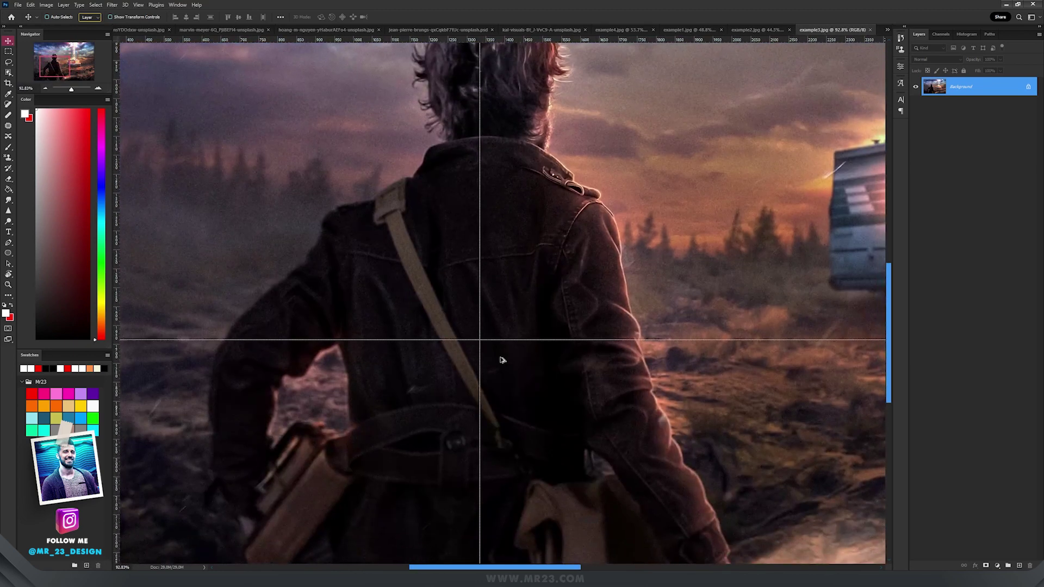
pyautogui.scroll(-2, 503, 360)
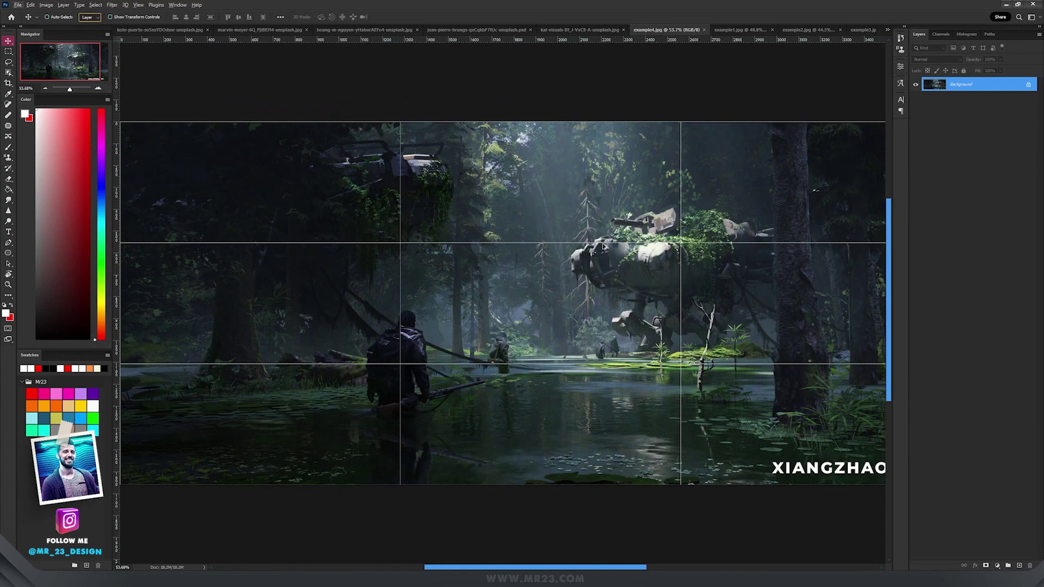
# Hide the panels and zoom into the swamp scene, centring the soldier.
pyautogui.press('Tab')
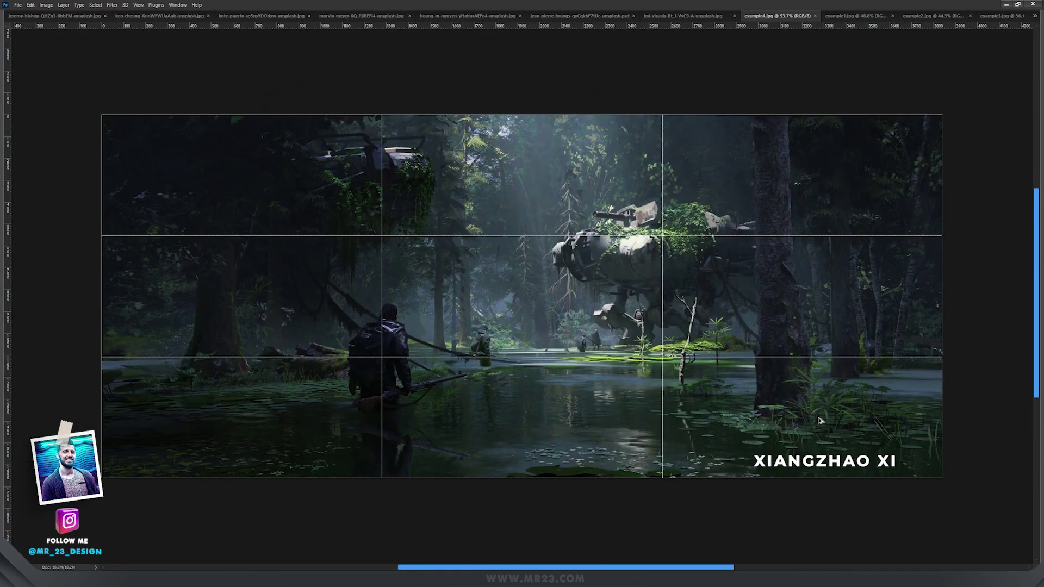
pyautogui.scroll(2, 519, 303)
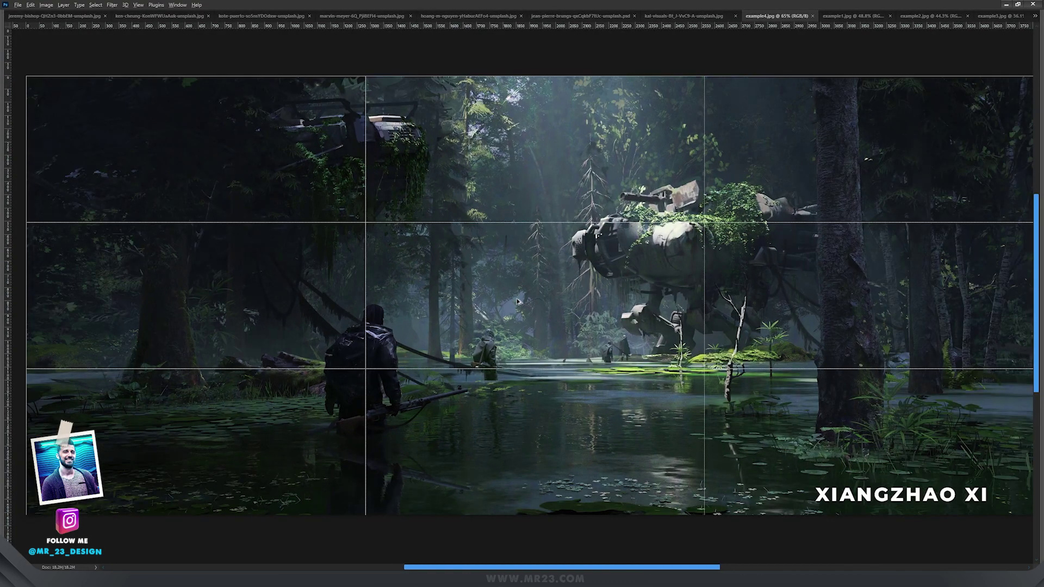
pyautogui.scroll(1, 519, 303)
pyautogui.scroll(1, 533, 303)
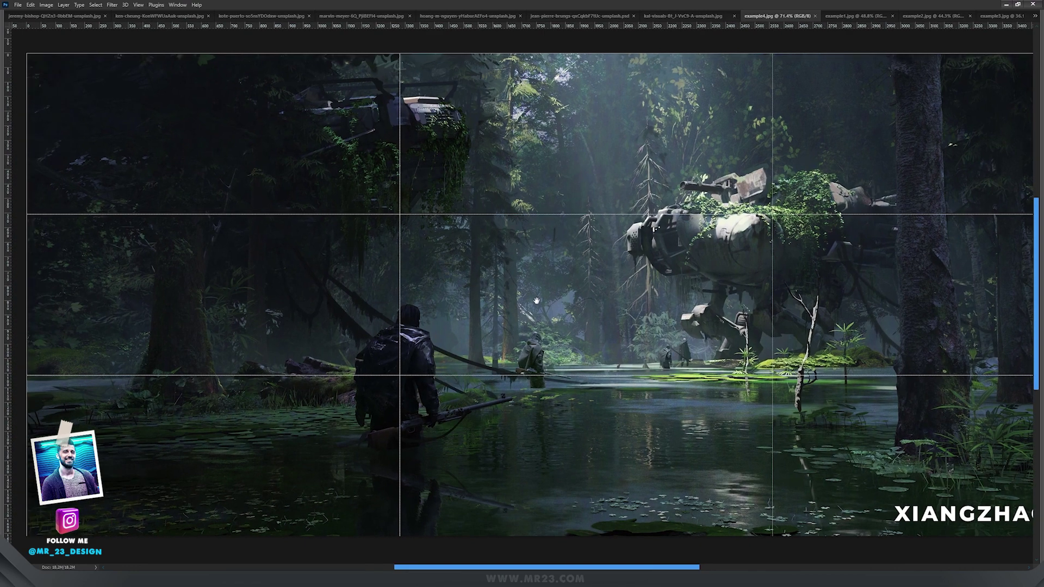
pyautogui.moveTo(536, 300); pyautogui.dragTo(569, 300)
pyautogui.scroll(4, 431, 344)
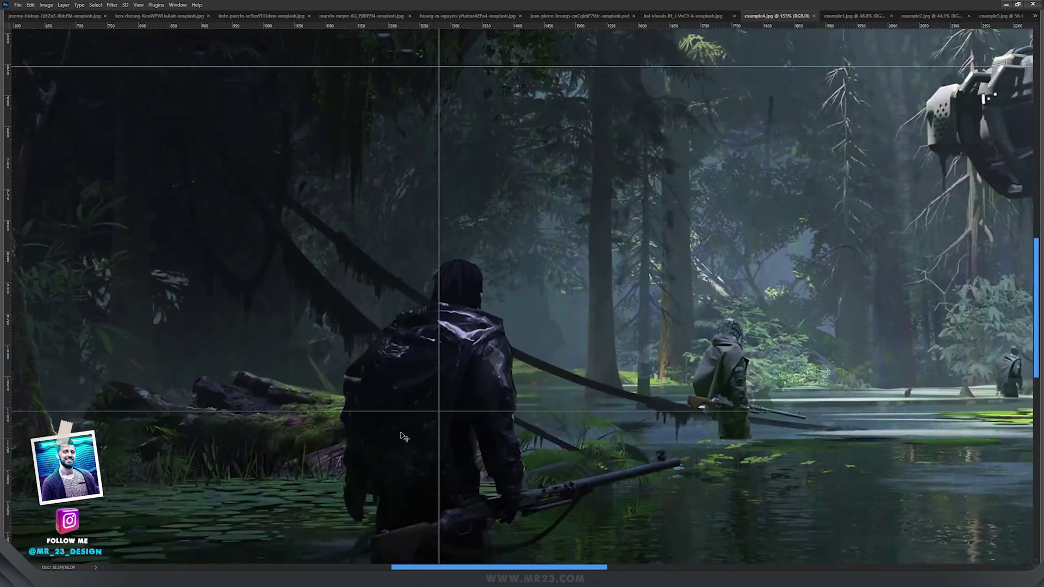
pyautogui.scroll(-3, 462, 400)
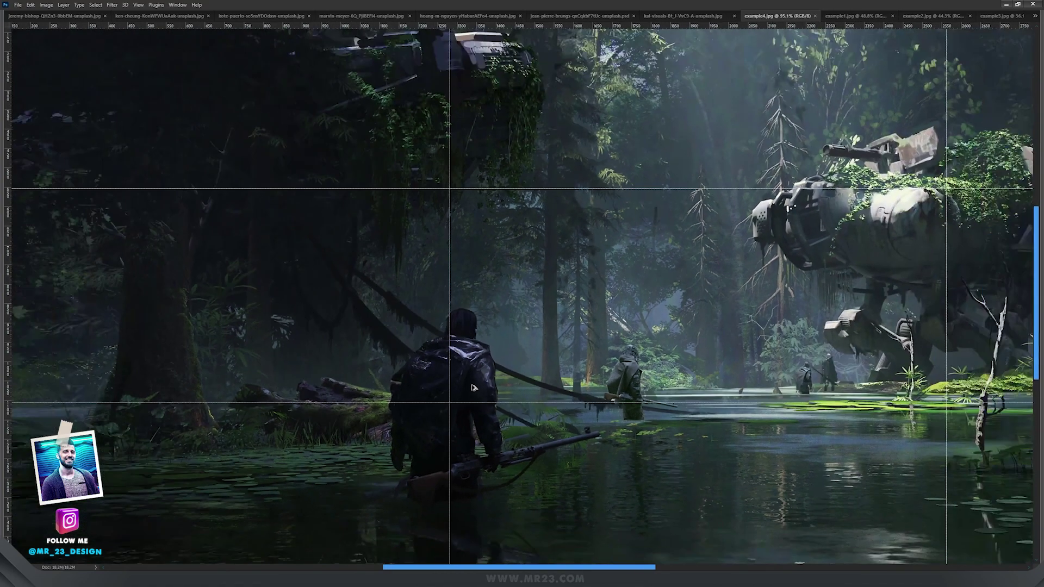
# Pan across the swamp's left side, the overgrown mech and the top of the image.
pyautogui.moveTo(188, 361); pyautogui.dragTo(331, 362)
pyautogui.scroll(3, 280, 375)
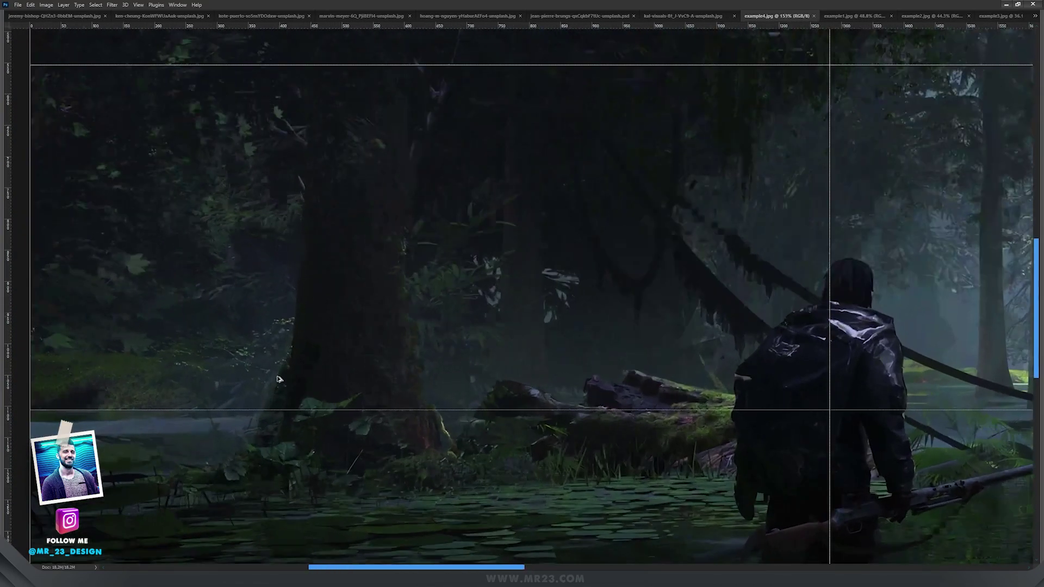
pyautogui.scroll(-3, 275, 390)
pyautogui.moveTo(789, 389); pyautogui.dragTo(440, 378)
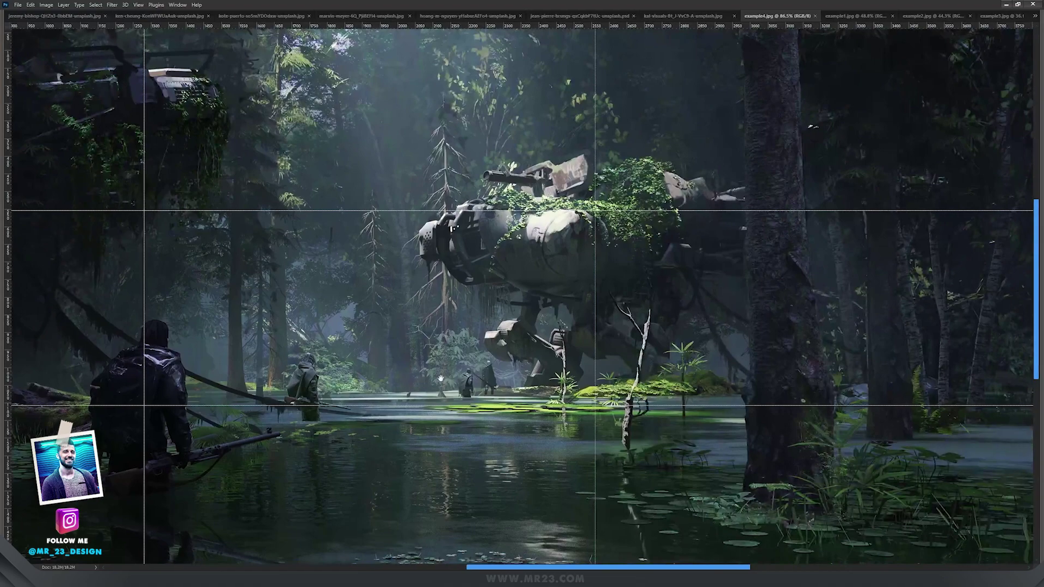
pyautogui.scroll(2, 647, 161)
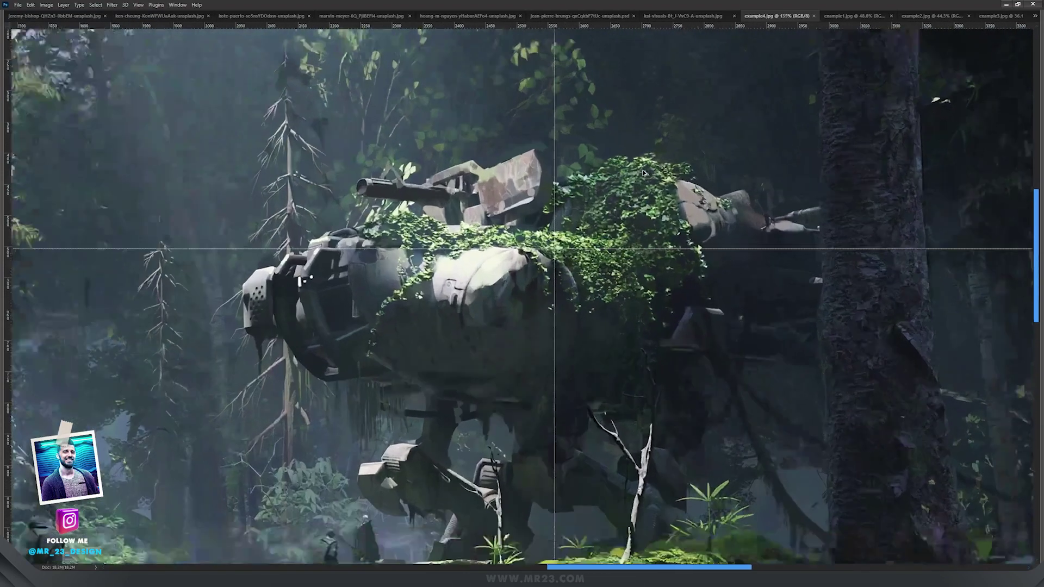
pyautogui.scroll(3, 613, 199)
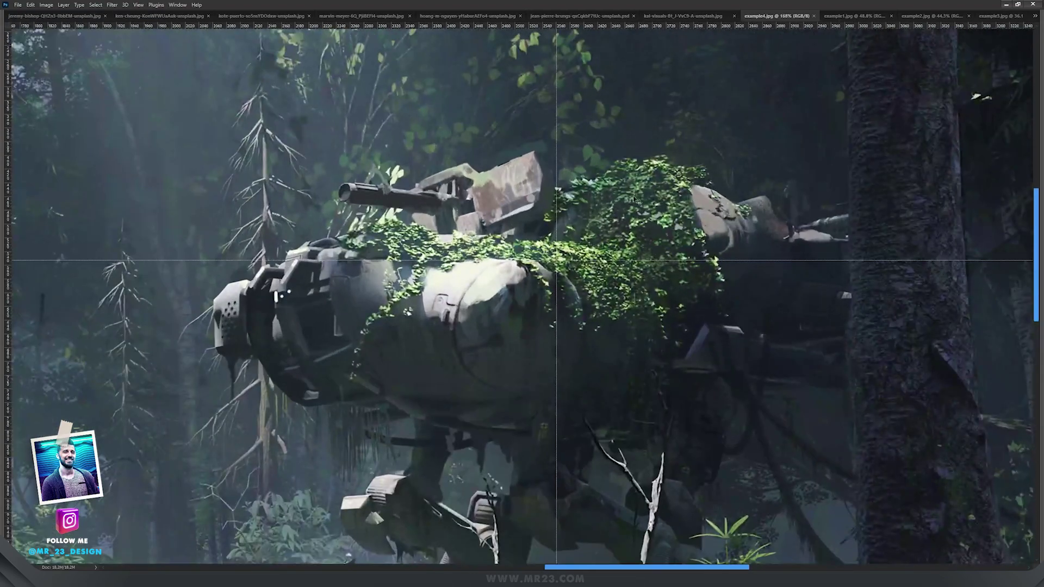
pyautogui.moveTo(513, 214); pyautogui.dragTo(746, 392)
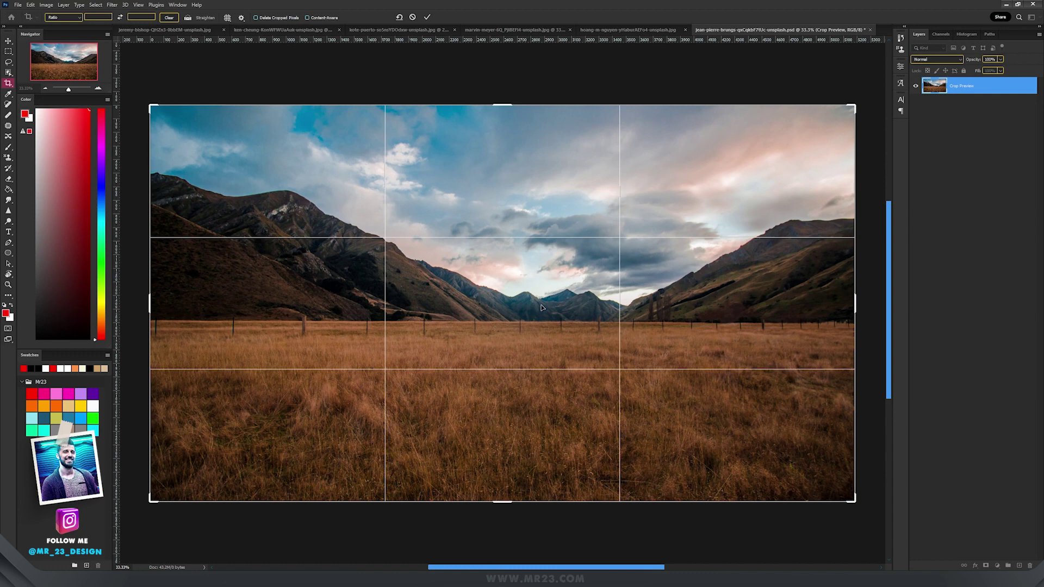
# Place a guide on the horizon and crop the landscape to a wide sky-and-field panorama.
pyautogui.press('Return')
pyautogui.moveTo(517, 41); pyautogui.dragTo(549, 322)
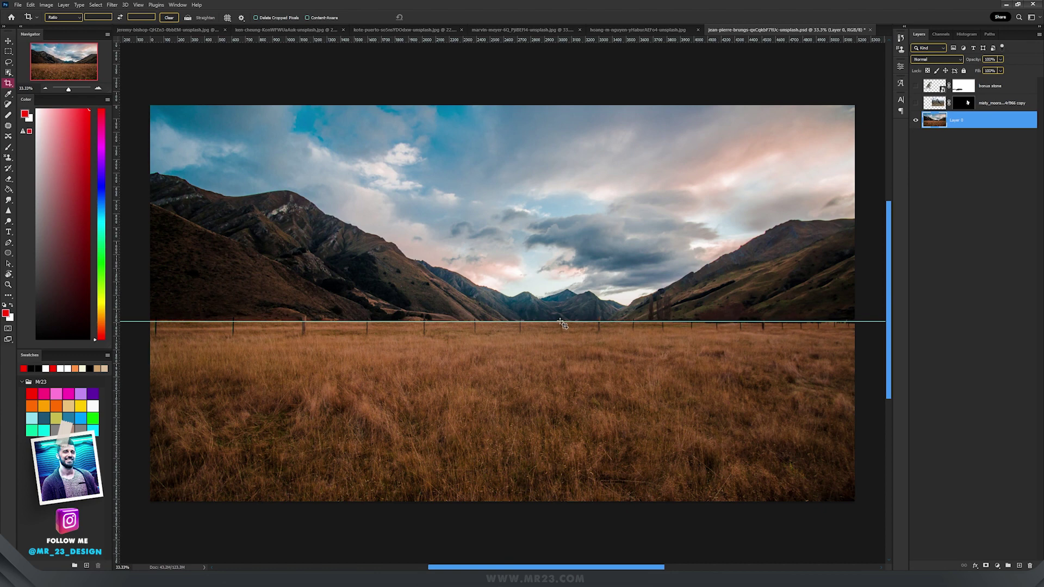
pyautogui.click(550, 272)
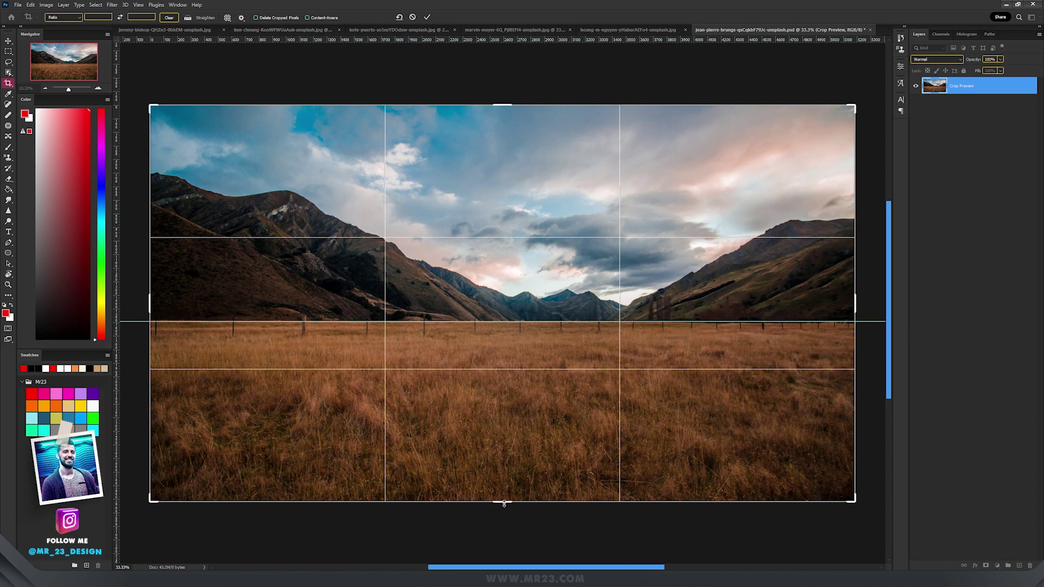
pyautogui.moveTo(507, 102); pyautogui.dragTo(509, 165)
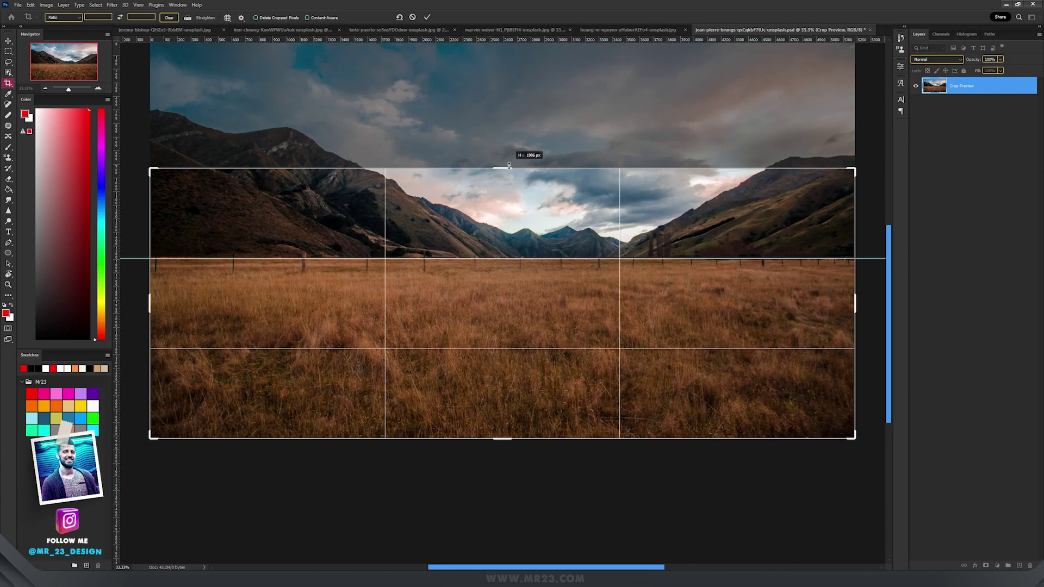
pyautogui.moveTo(509, 165); pyautogui.dragTo(509, 166)
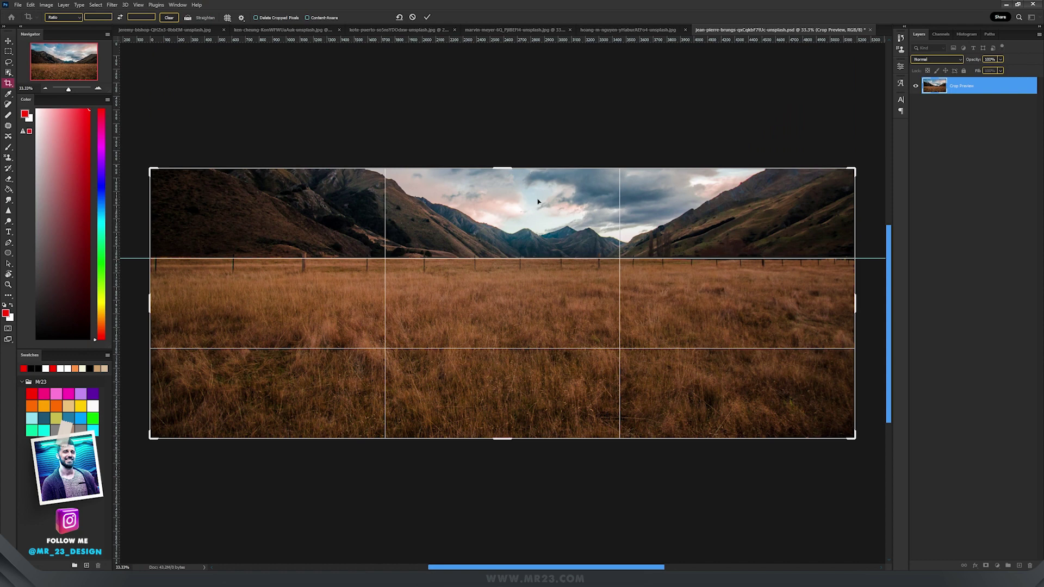
pyautogui.press('Escape')
pyautogui.moveTo(502, 500); pyautogui.dragTo(502, 467)
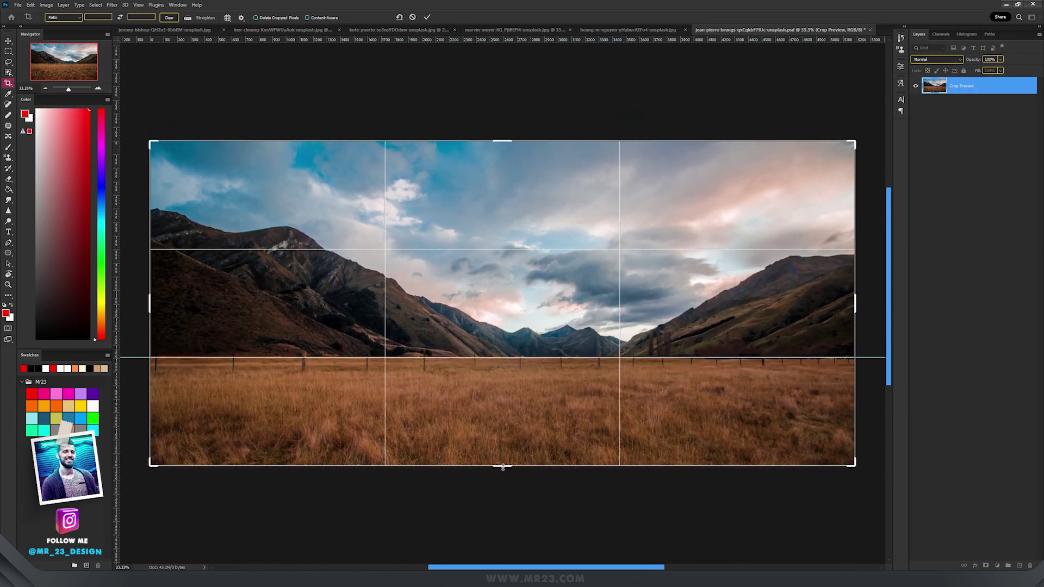
pyautogui.press('Return')
pyautogui.press('v')
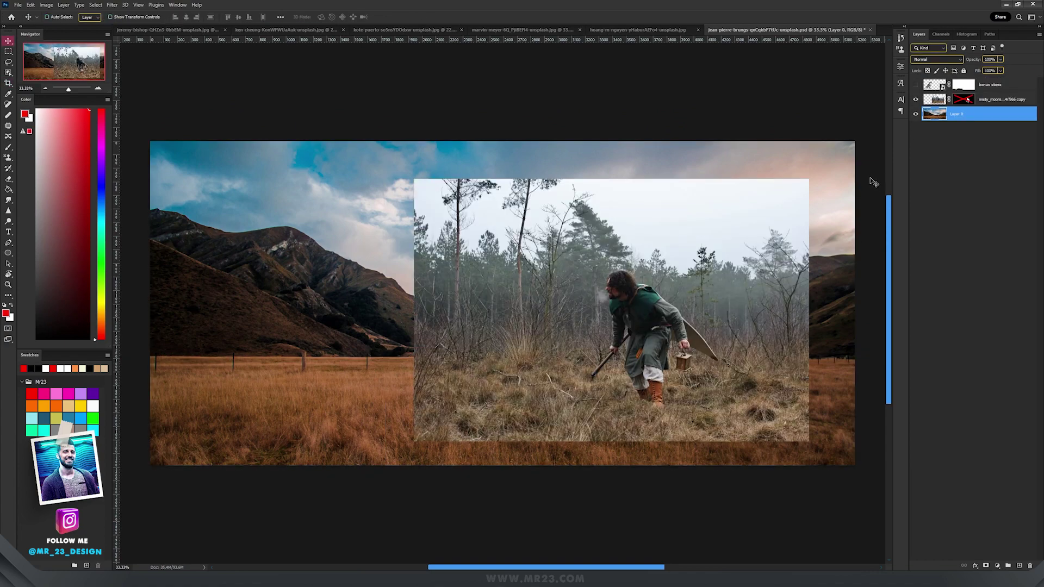
# Move the warrior photo over the landscape, nudging it right and up.
pyautogui.scroll(8, 690, 326)
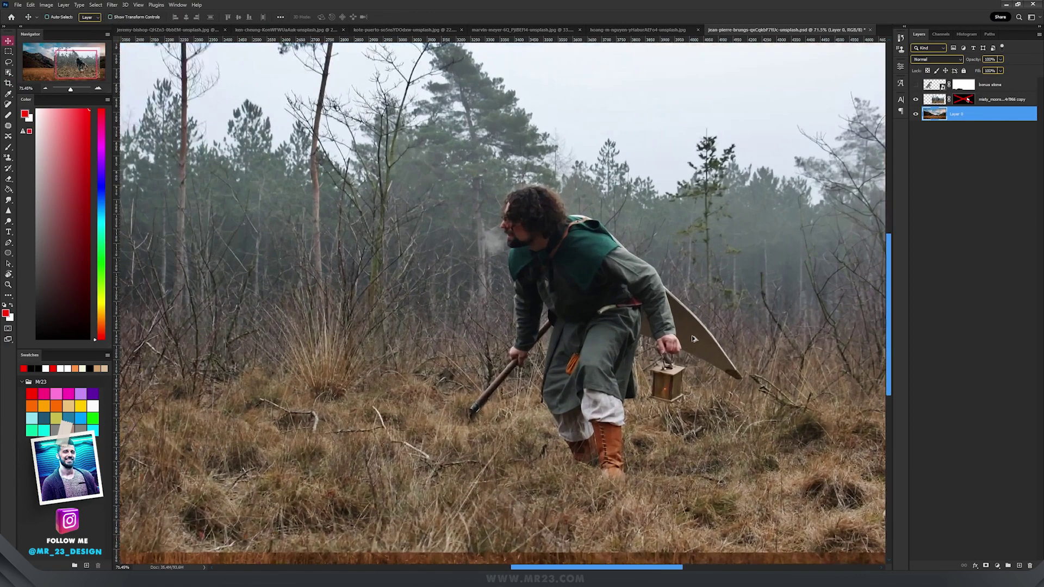
pyautogui.scroll(-7, 693, 338)
pyautogui.moveTo(683, 260); pyautogui.dragTo(687, 309)
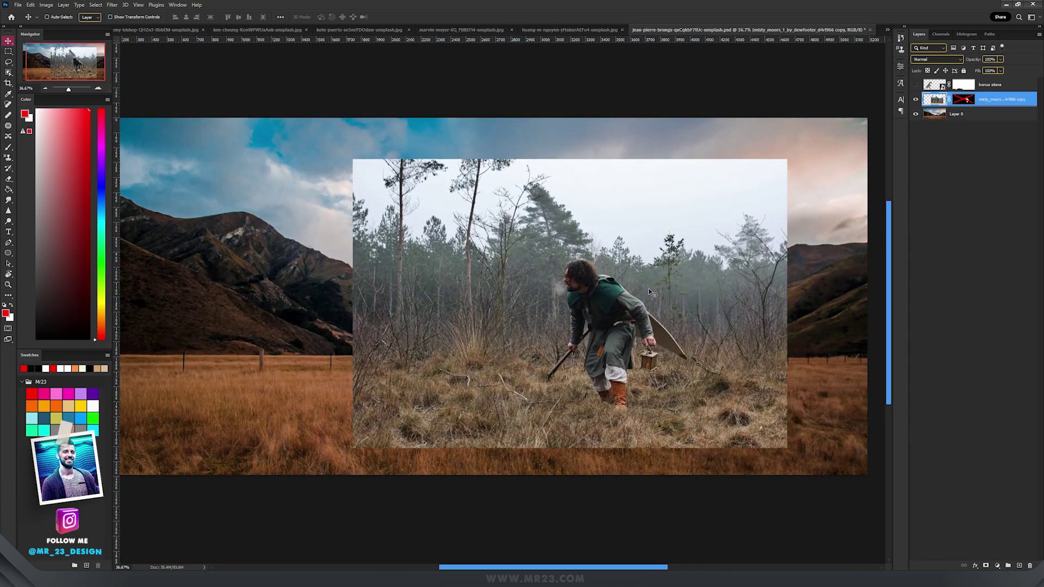
pyautogui.moveTo(649, 290)
pyautogui.mouseDown()
pyautogui.moveTo(657, 274)
pyautogui.moveTo(659, 296)
pyautogui.mouseUp()
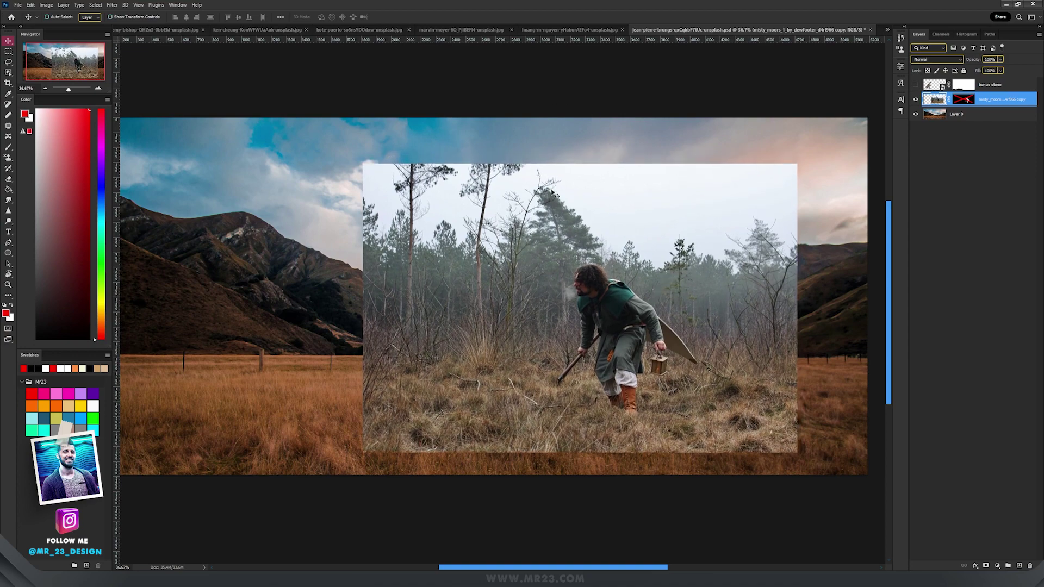
pyautogui.scroll(3, 630, 73)
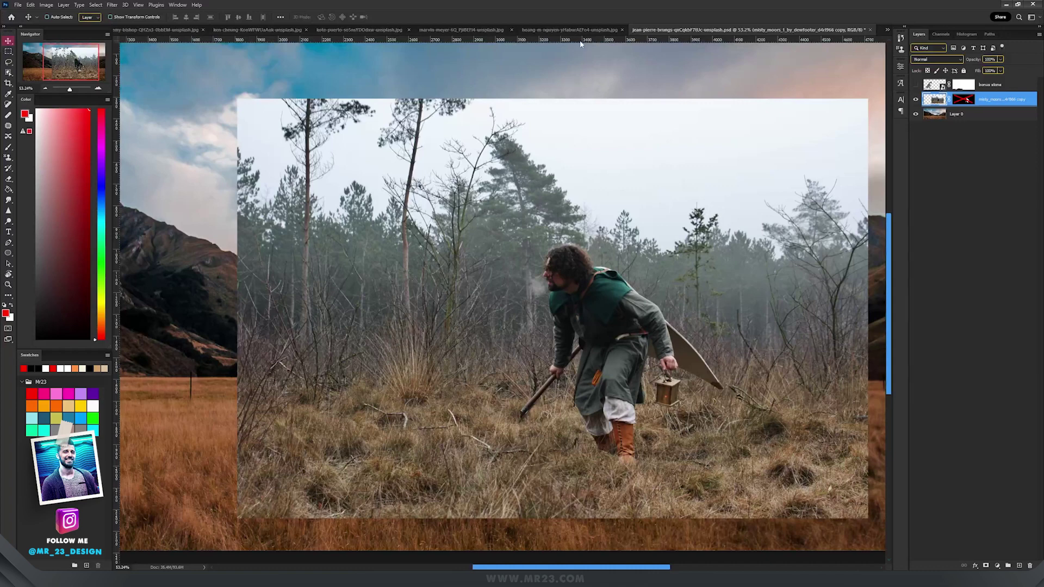
# Pull a horizontal guide onto the landscape horizon and shift the warrior photo slightly down.
pyautogui.moveTo(580, 40); pyautogui.dragTo(605, 385)
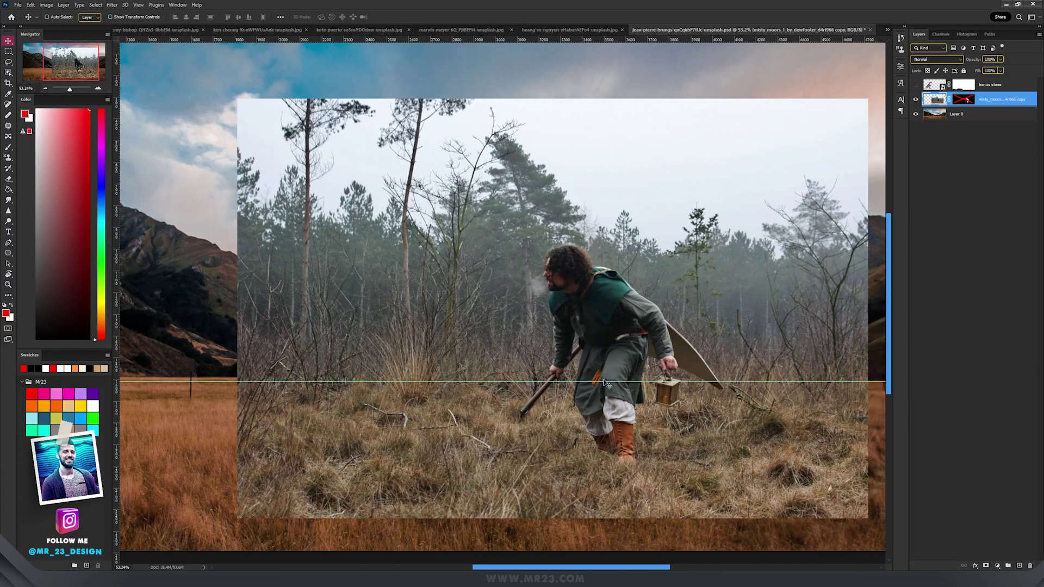
pyautogui.scroll(-3, 582, 376)
pyautogui.scroll(2, 470, 405)
pyautogui.scroll(1, 471, 405)
pyautogui.moveTo(501, 401); pyautogui.dragTo(501, 400)
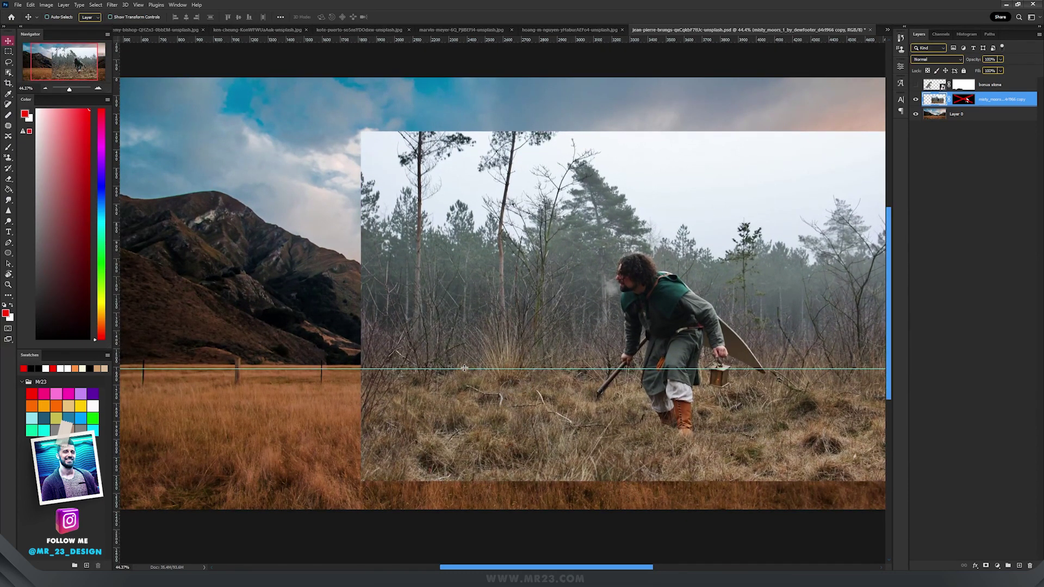
pyautogui.moveTo(463, 368); pyautogui.dragTo(464, 368)
# Turn the warrior layer's mask back on and fit the view with Ctrl+0.
pyautogui.scroll(2, 635, 387)
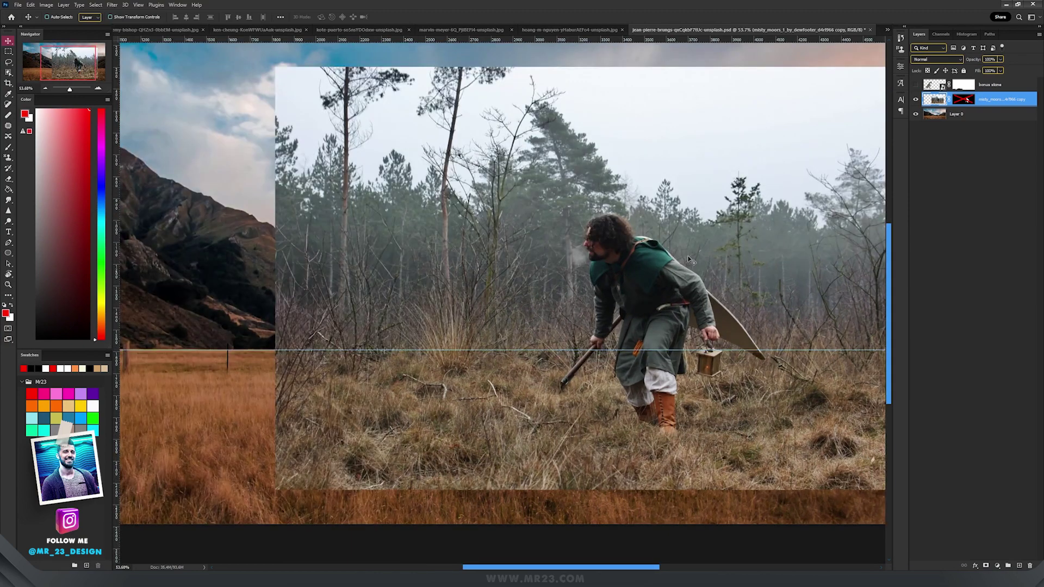
pyautogui.keyDown('shift'); pyautogui.click(963, 101); pyautogui.keyUp('shift')
pyautogui.hotkey('ctrl', '0')
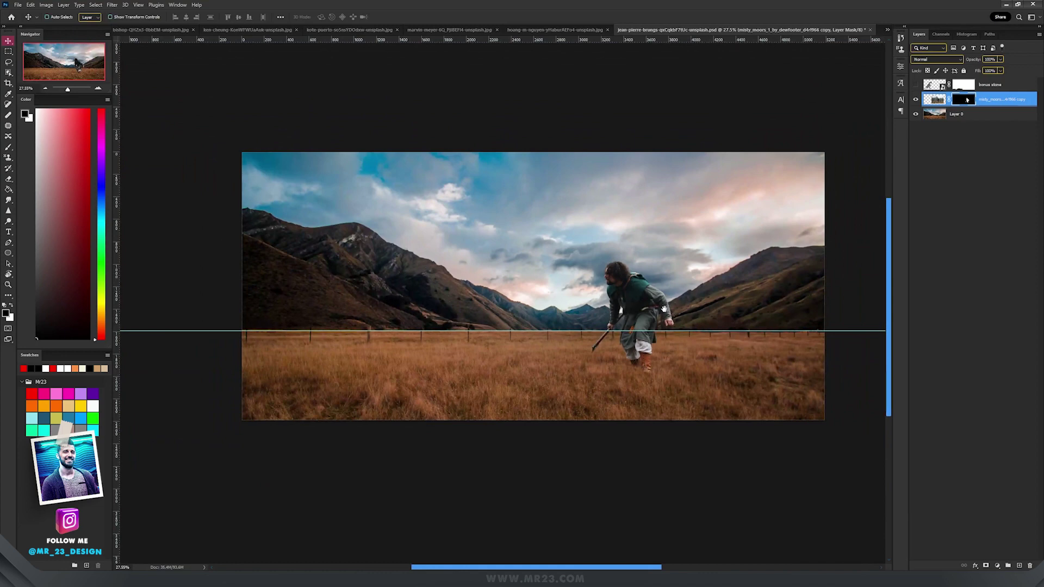
pyautogui.scroll(2, 663, 309)
pyautogui.scroll(-1, 673, 332)
pyautogui.scroll(4, 676, 333)
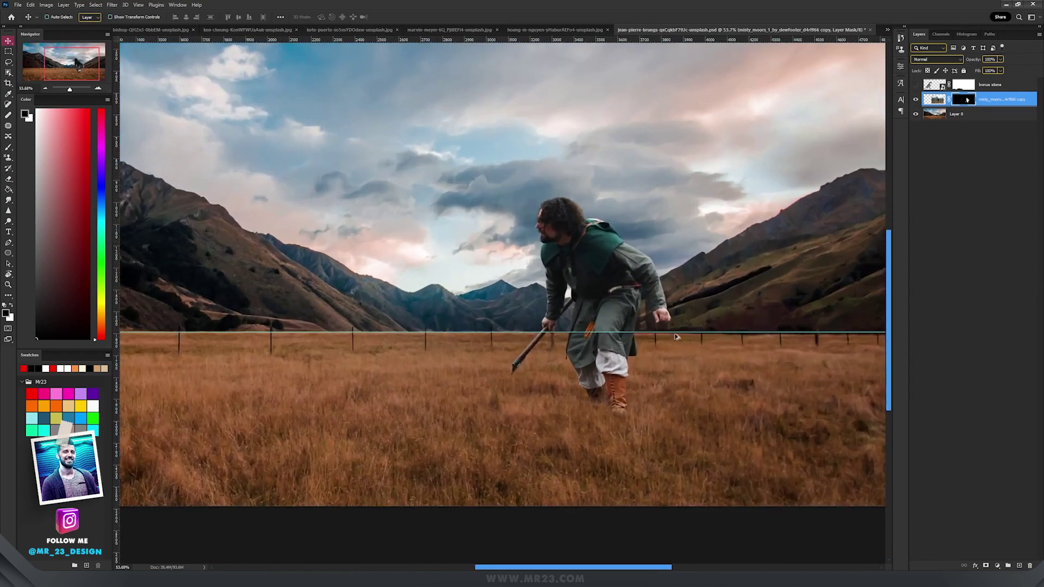
pyautogui.scroll(-3, 637, 267)
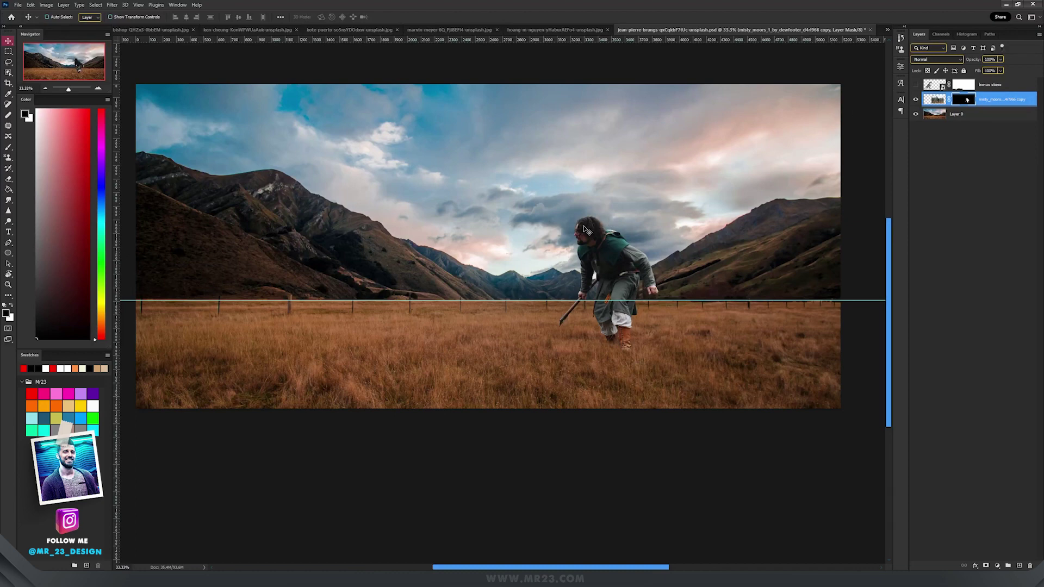
pyautogui.scroll(3, 637, 292)
pyautogui.scroll(-2, 633, 286)
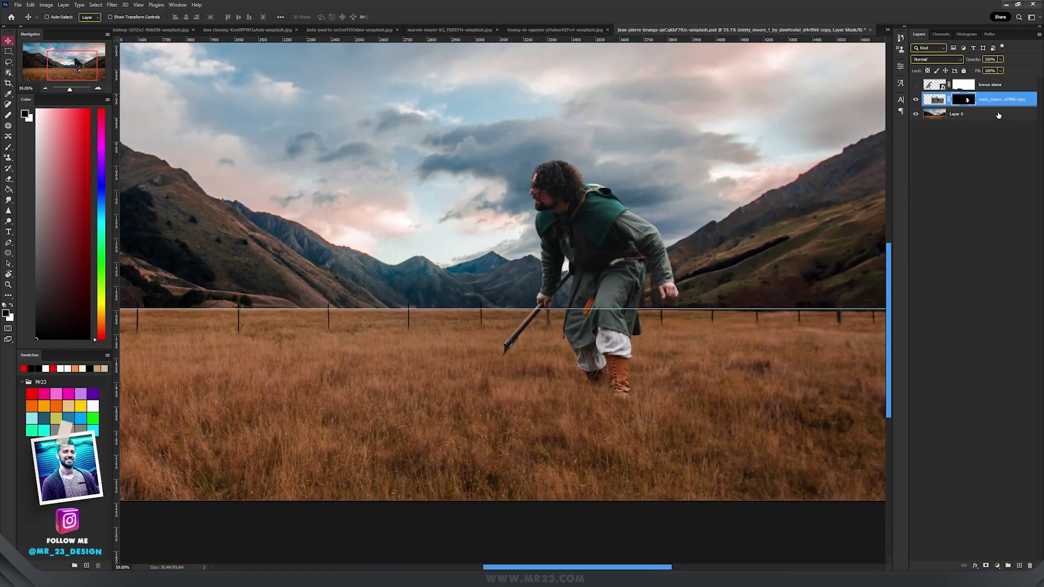
pyautogui.scroll(-2, 629, 233)
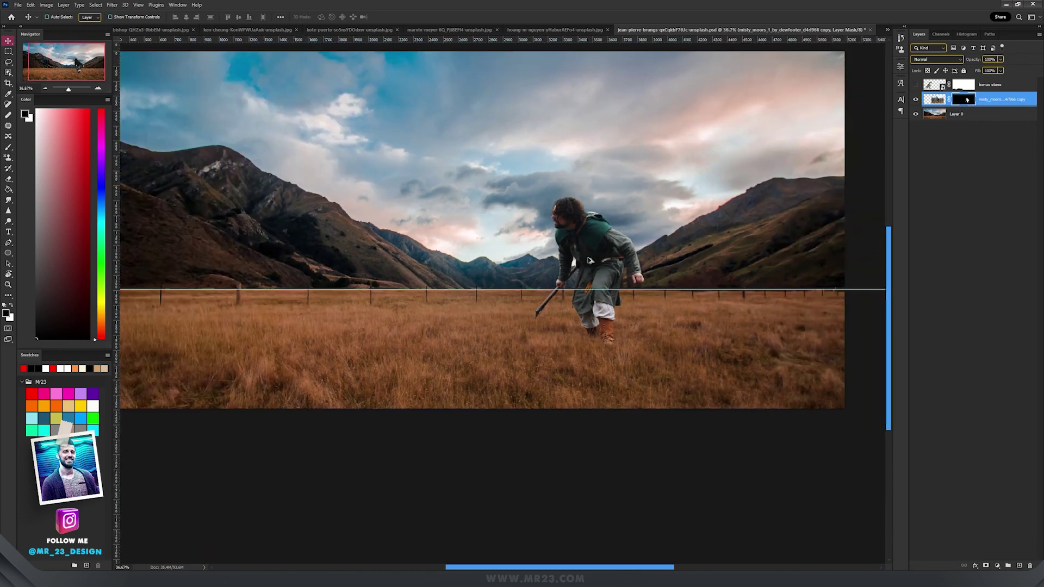
# Scale the warrior to about 52% and move him down into the field.
pyautogui.hotkey('ctrl', 't')
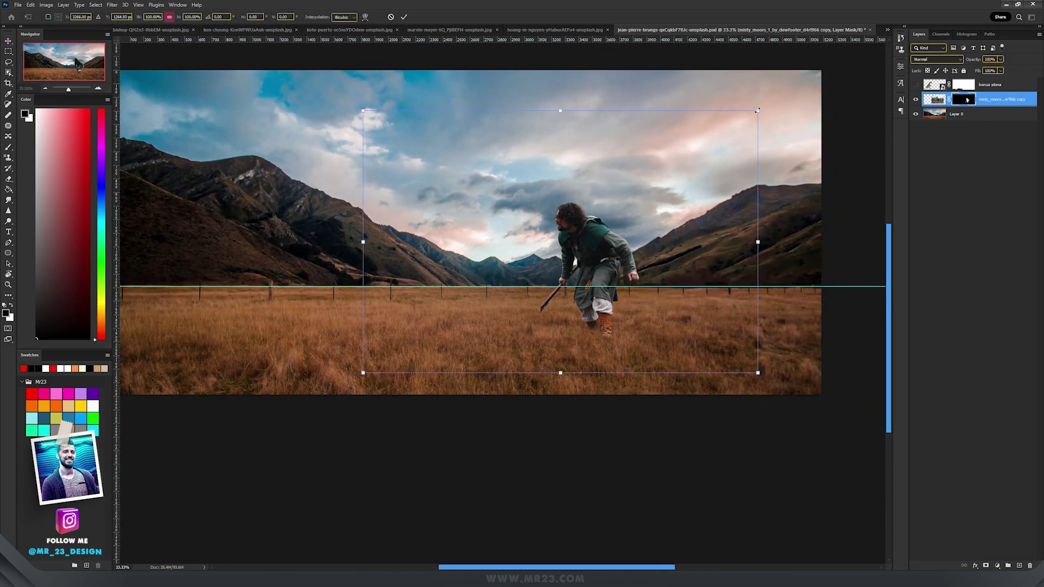
pyautogui.moveTo(760, 111); pyautogui.dragTo(651, 154)
pyautogui.moveTo(580, 258); pyautogui.dragTo(591, 326)
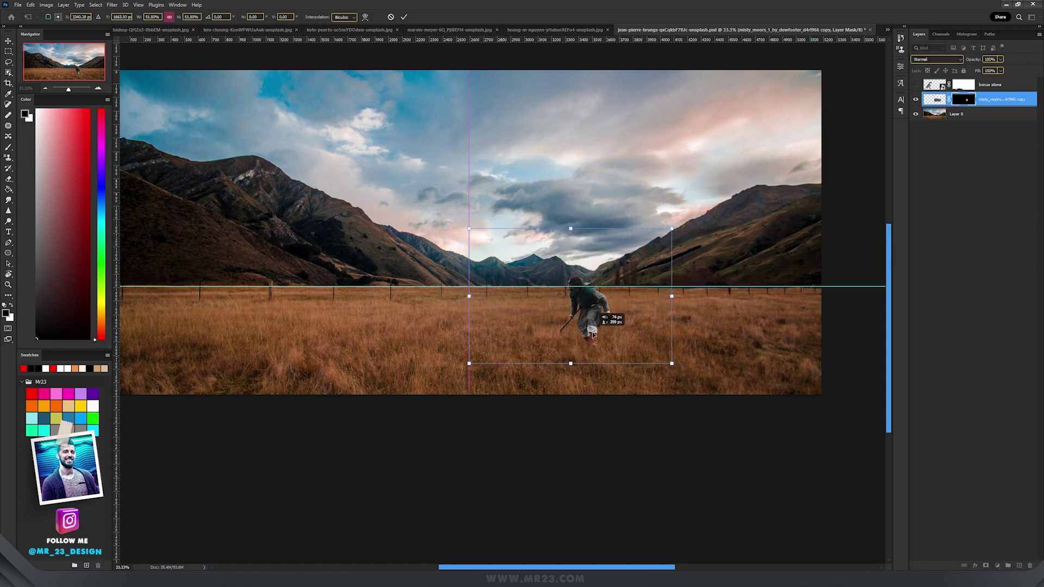
pyautogui.press('Return')
# Replace the old guide with guides at the warrior photo's ground line and the landscape horizon, mask disabled.
pyautogui.moveTo(548, 286); pyautogui.dragTo(553, 32)
pyautogui.scroll(3, 726, 263)
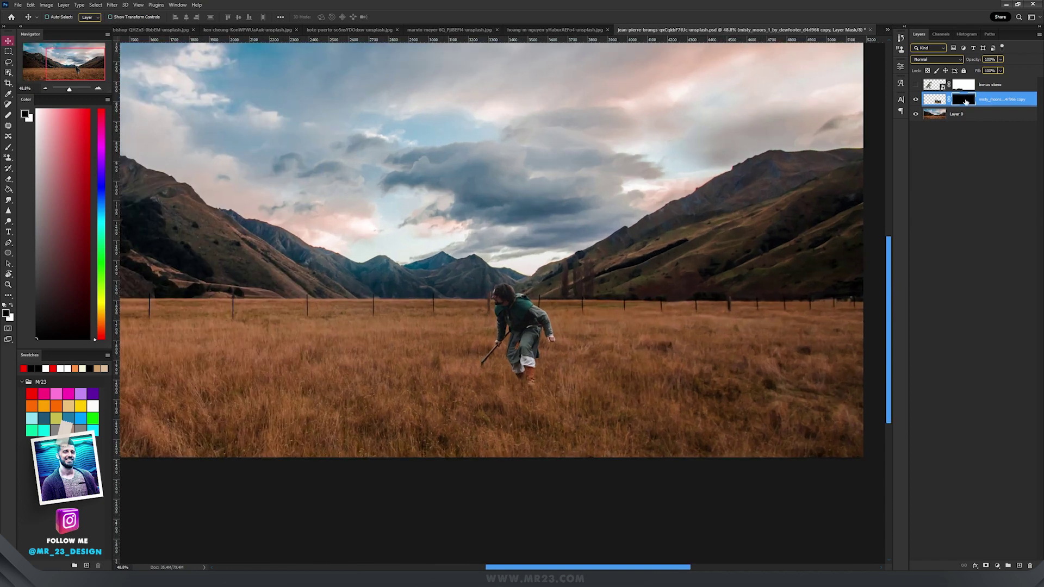
pyautogui.keyDown('shift'); pyautogui.click(966, 101); pyautogui.keyUp('shift')
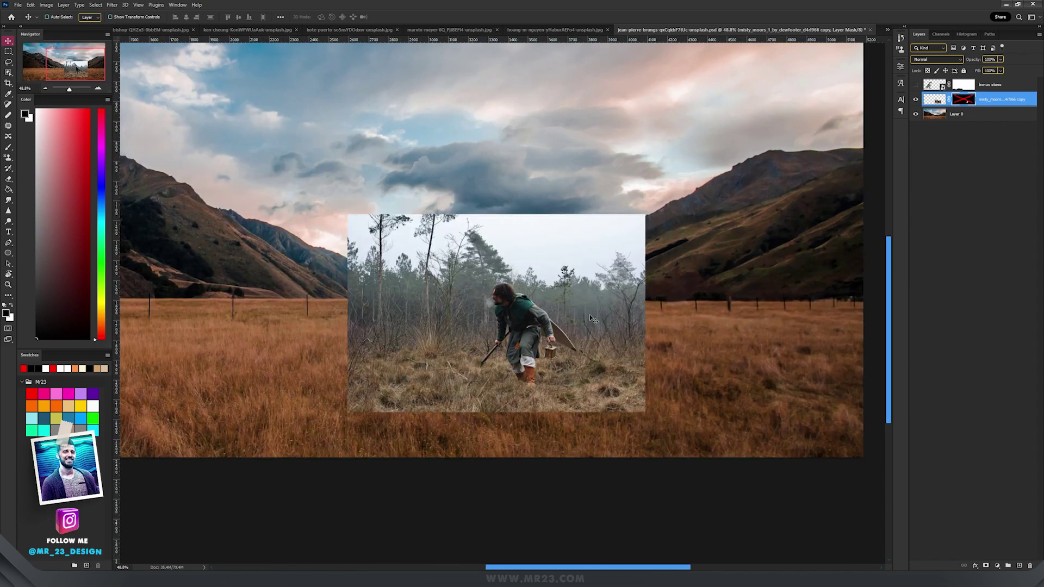
pyautogui.scroll(-1, 590, 314)
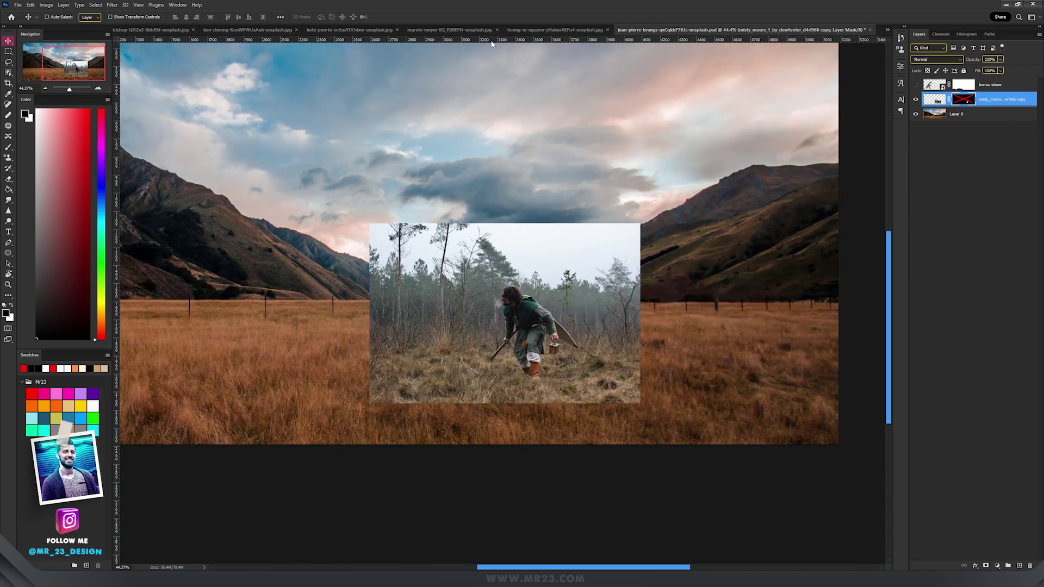
pyautogui.moveTo(493, 42); pyautogui.dragTo(525, 334)
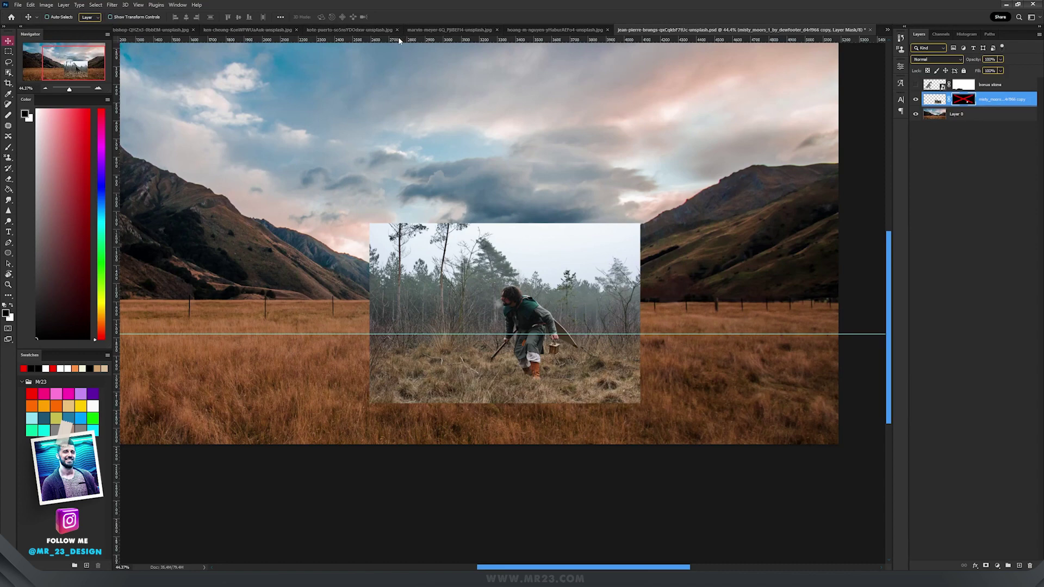
pyautogui.moveTo(399, 39); pyautogui.dragTo(378, 299)
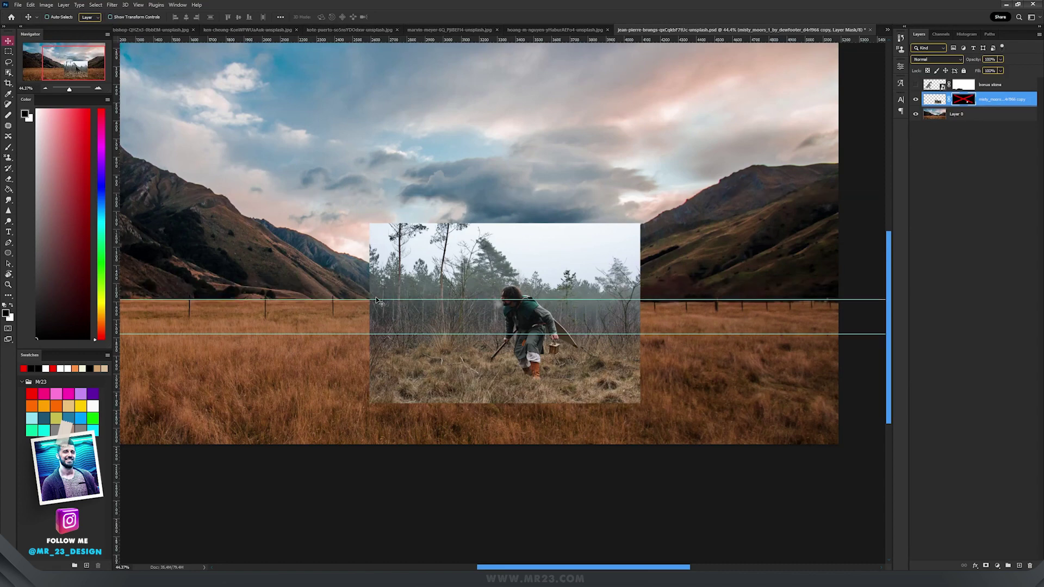
pyautogui.scroll(4, 527, 332)
pyautogui.scroll(-3, 526, 332)
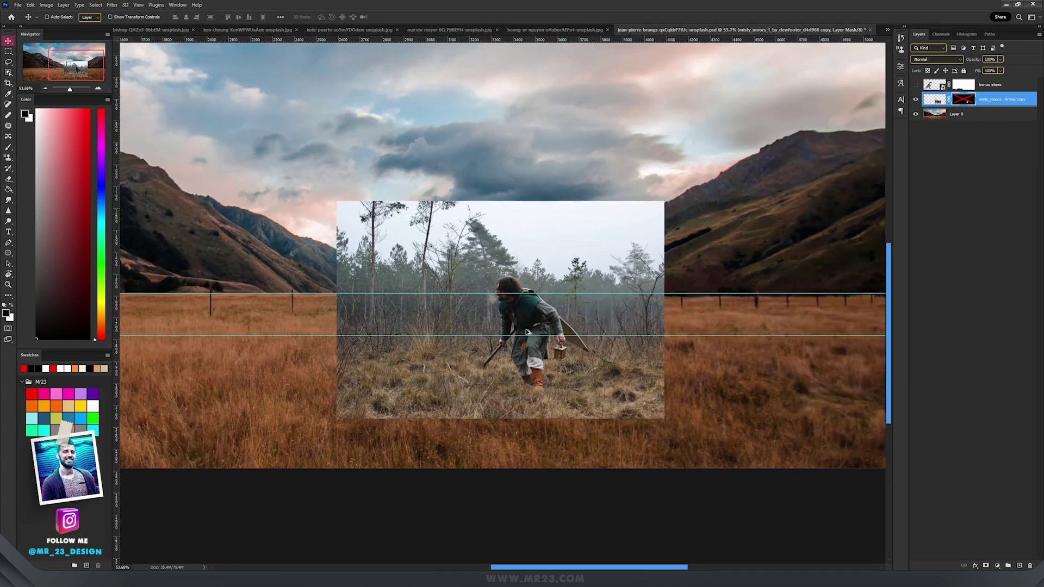
pyautogui.scroll(-1, 526, 332)
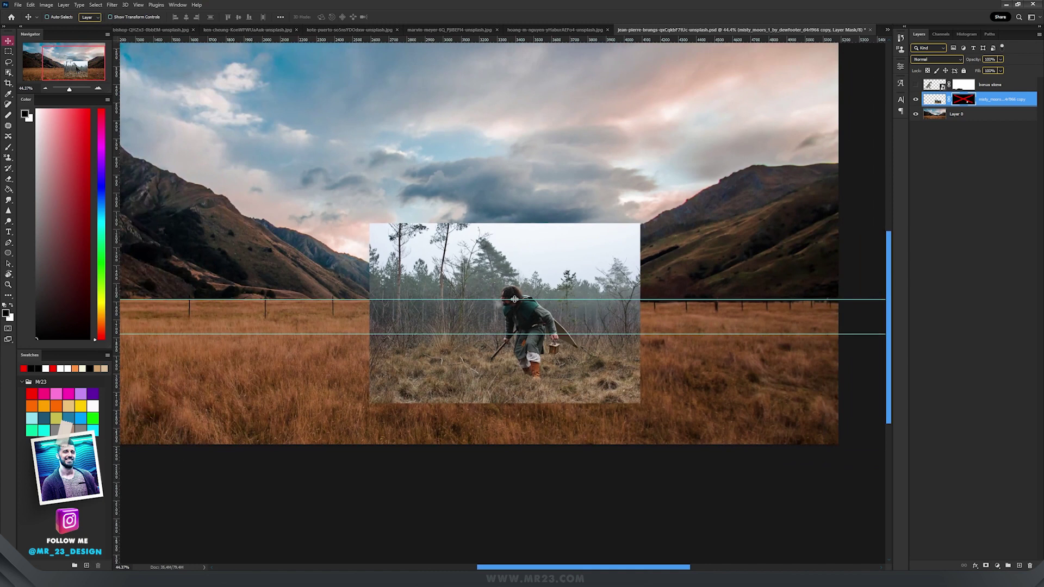
# Raise the warrior photo to match the horizon guide, re-enable his mask, and zoom out.
pyautogui.moveTo(515, 299); pyautogui.dragTo(662, 40)
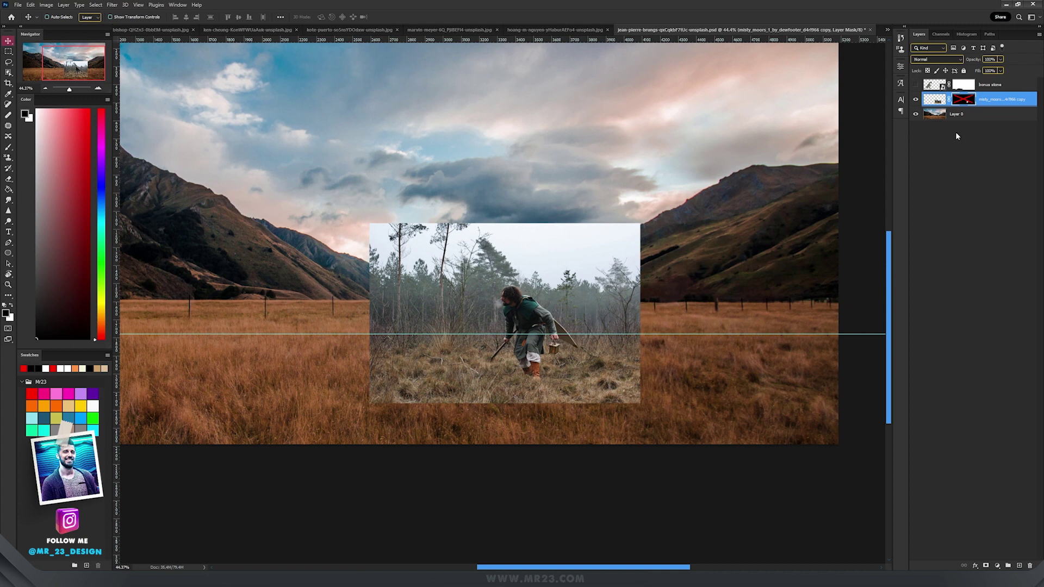
pyautogui.click(935, 99)
pyautogui.moveTo(619, 318); pyautogui.dragTo(615, 313)
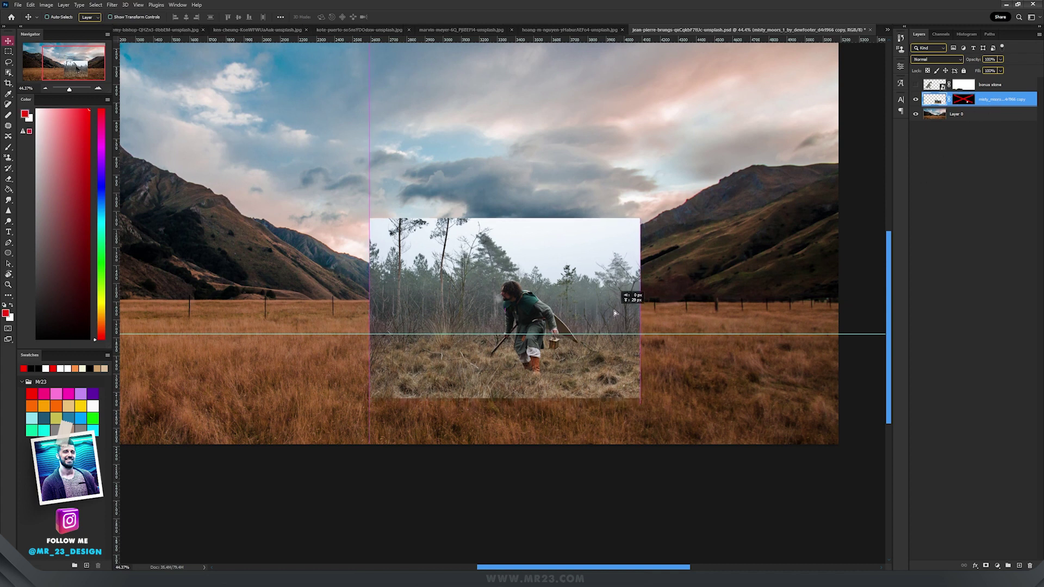
pyautogui.moveTo(615, 309); pyautogui.dragTo(615, 296)
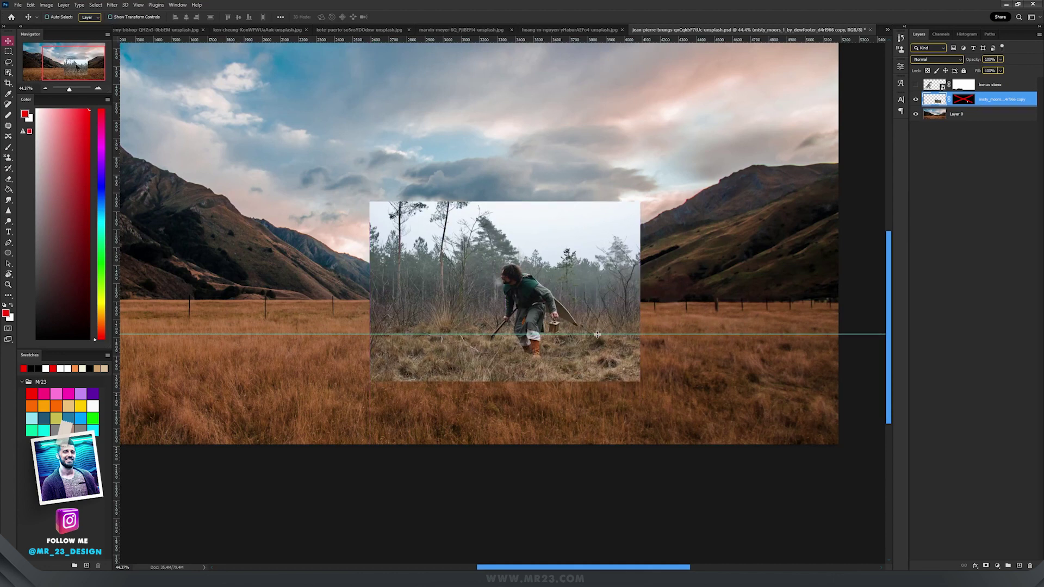
pyautogui.moveTo(597, 334); pyautogui.dragTo(604, 269)
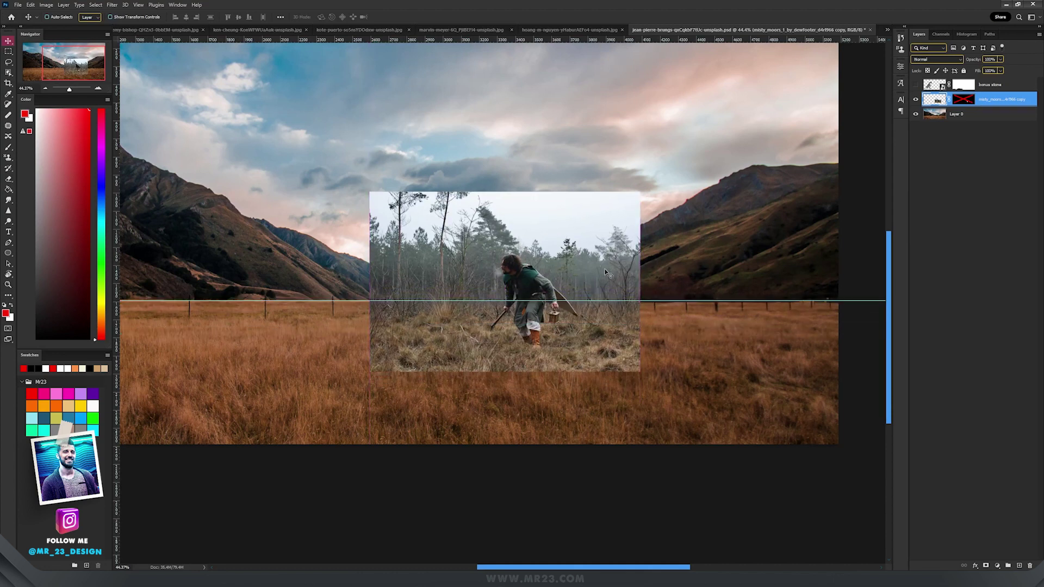
pyautogui.click(963, 99)
pyautogui.hotkey('ctrl', '-')
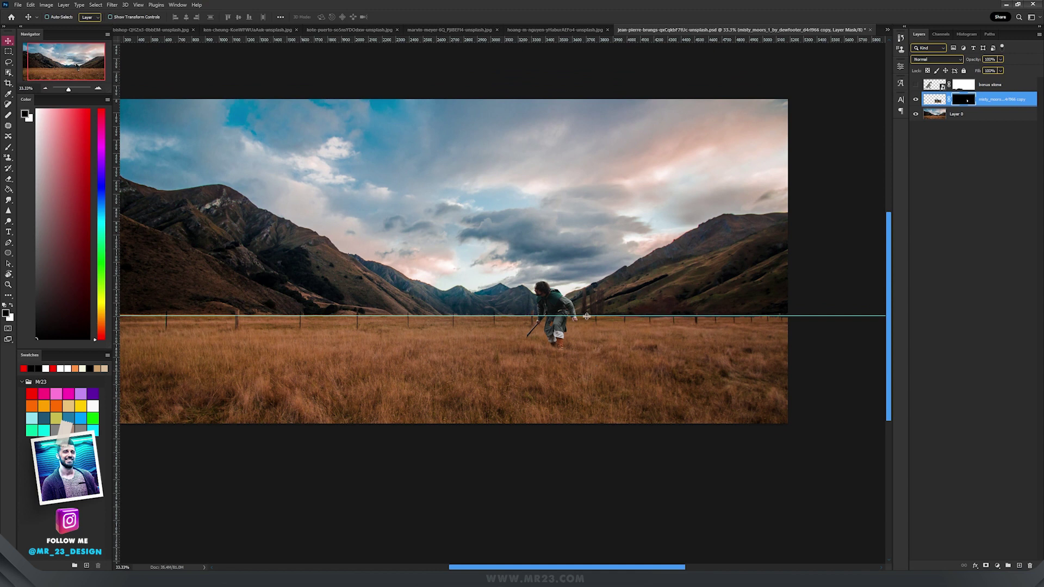
# Bring back the dragon layer and drag the dragon right into the field, facing the warrior.
pyautogui.hotkey('ctrl', 'z')
pyautogui.moveTo(391, 231); pyautogui.dragTo(487, 233)
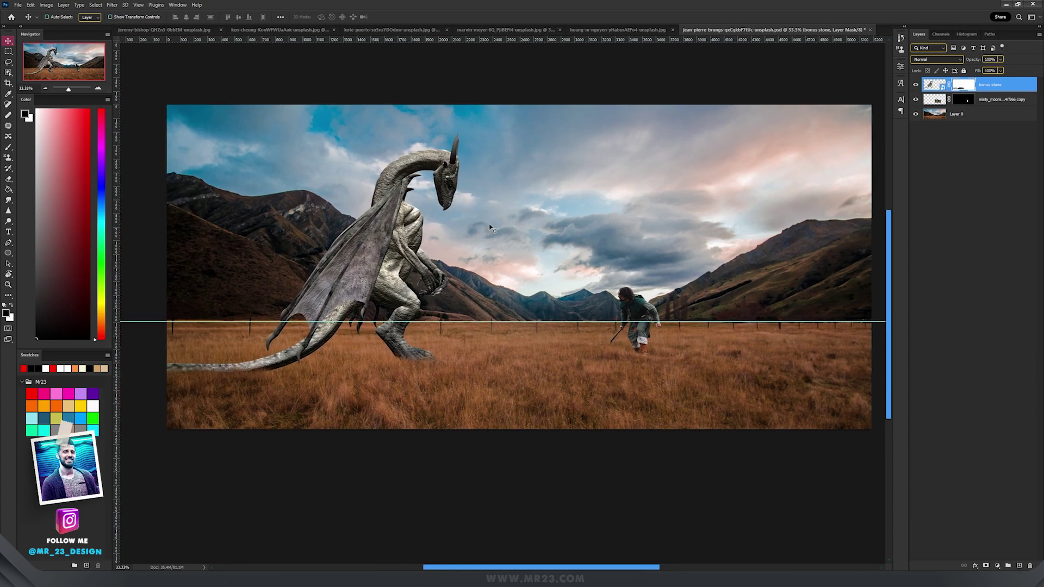
pyautogui.moveTo(479, 233)
pyautogui.mouseDown()
pyautogui.moveTo(479, 220)
pyautogui.moveTo(468, 229)
pyautogui.mouseUp()
pyautogui.scroll(5, 554, 351)
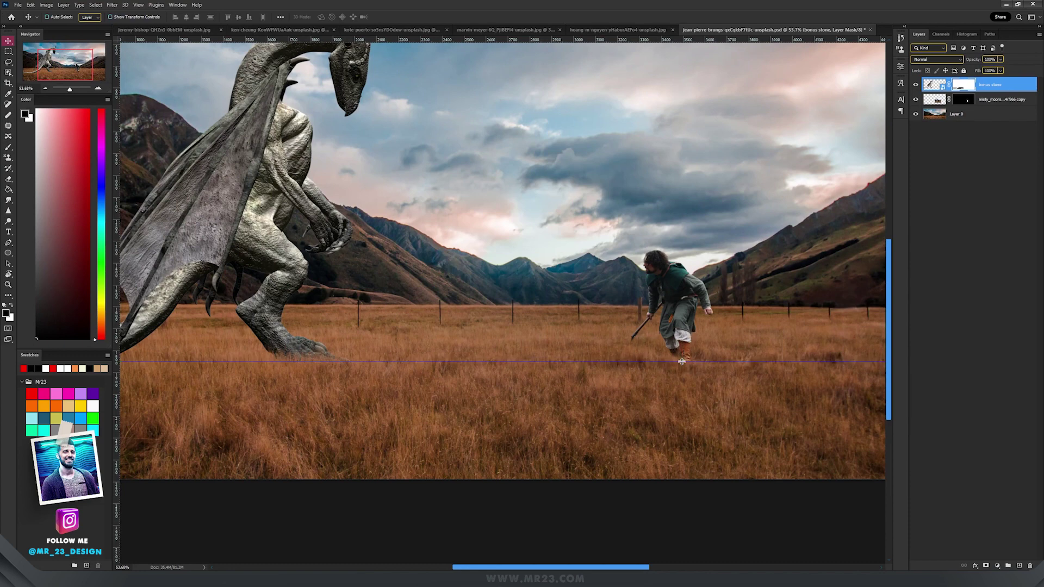
pyautogui.scroll(-4, 586, 279)
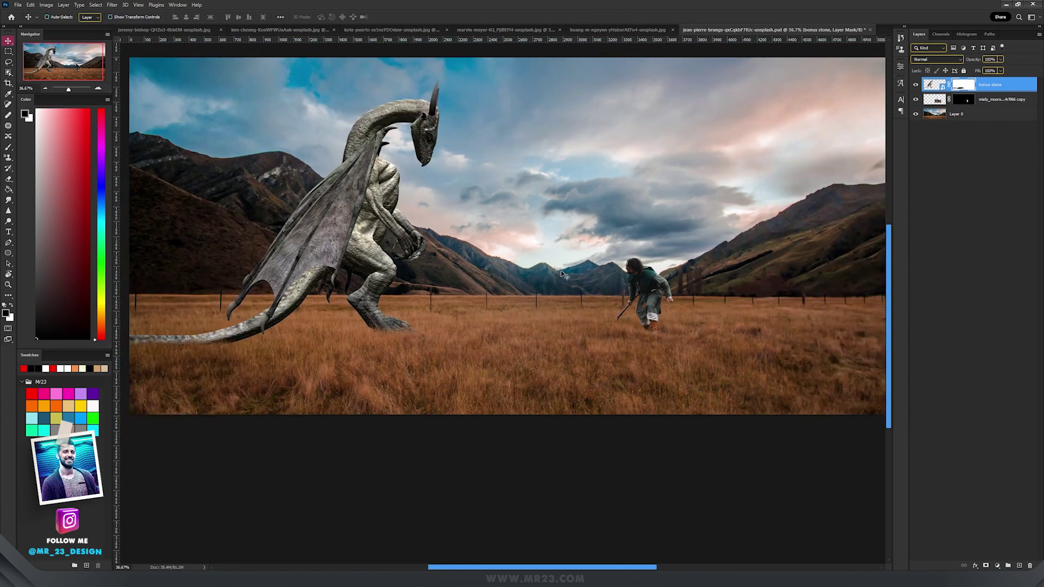
# Check the layout against the crop tool's thirds overlay, then return to the Move tool.
pyautogui.press('c')
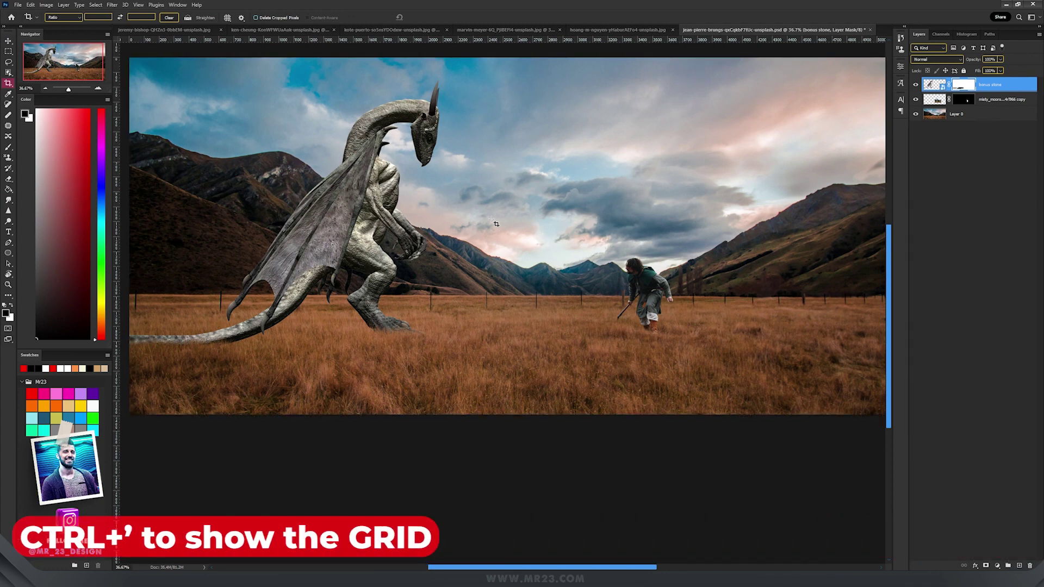
pyautogui.press('v')
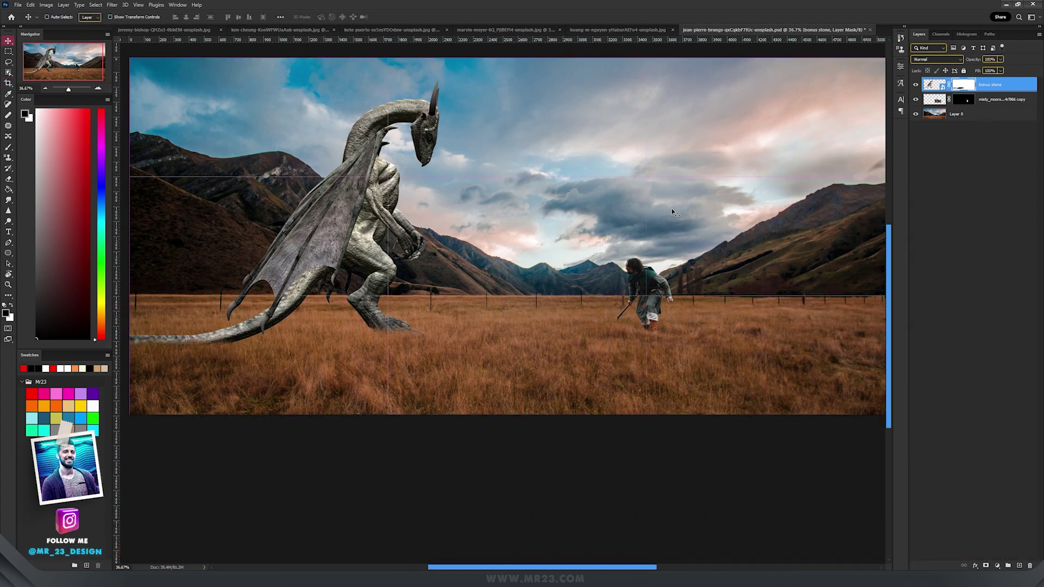
pyautogui.scroll(5, 668, 269)
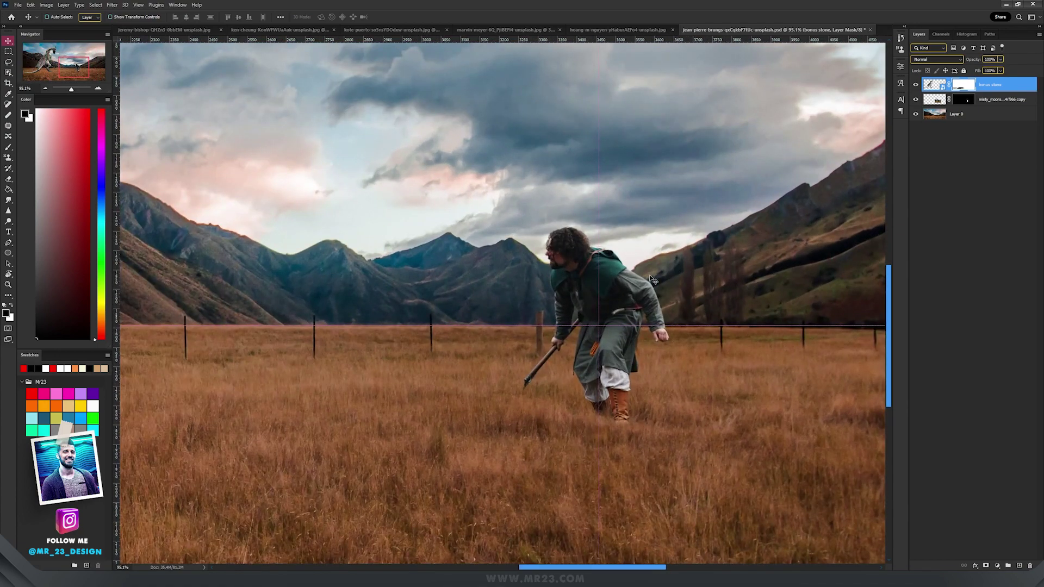
pyautogui.scroll(-4, 560, 293)
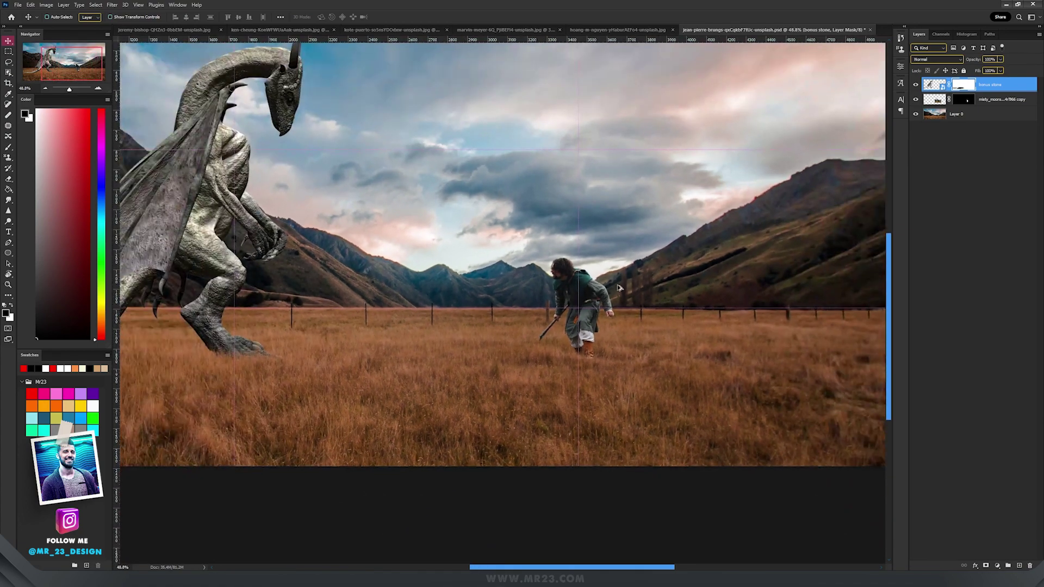
pyautogui.scroll(-3, 628, 293)
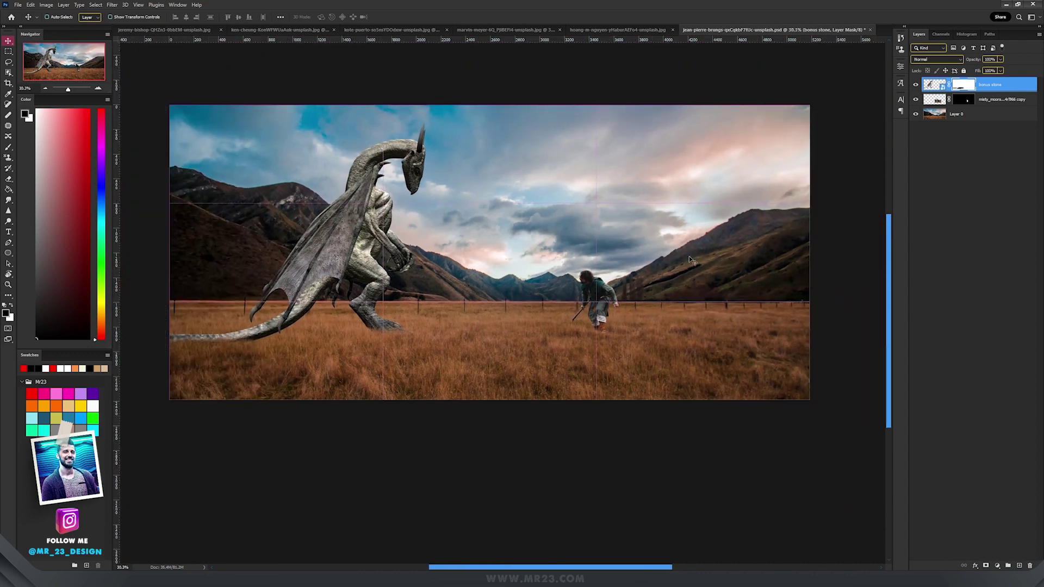
# Select the warrior layer and align him on the right-hand vertical thirds line.
pyautogui.click(995, 99)
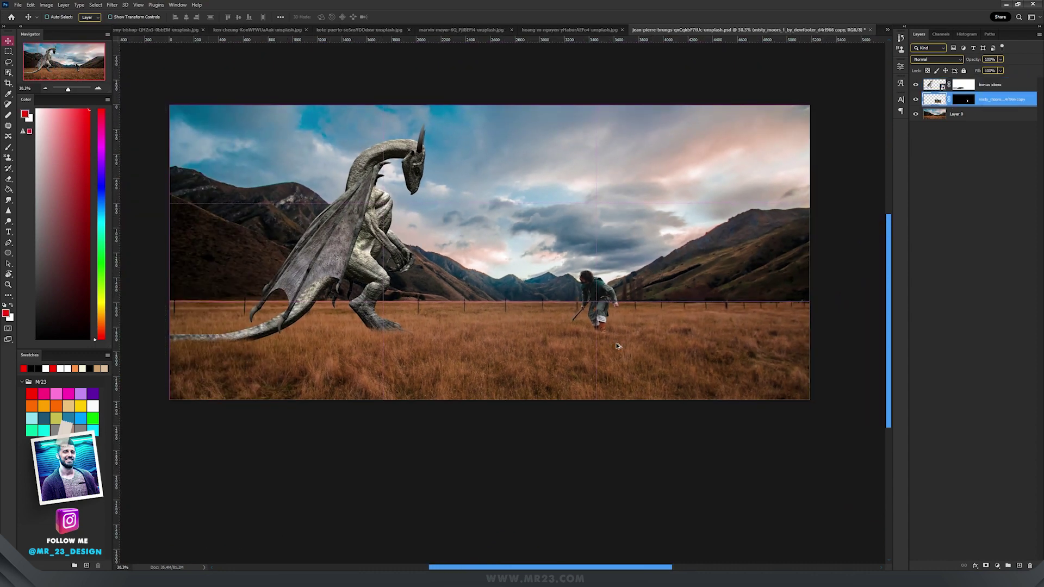
pyautogui.scroll(6, 599, 294)
pyautogui.moveTo(625, 278); pyautogui.dragTo(654, 278)
pyautogui.scroll(-2, 654, 278)
pyautogui.scroll(-1, 650, 279)
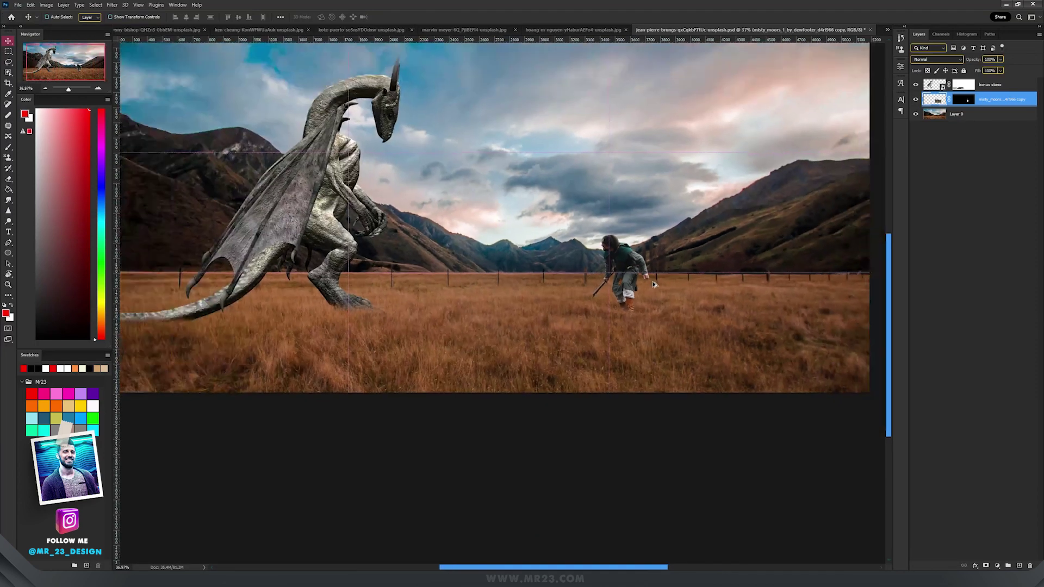
pyautogui.scroll(2, 651, 281)
pyautogui.moveTo(650, 282); pyautogui.dragTo(618, 288)
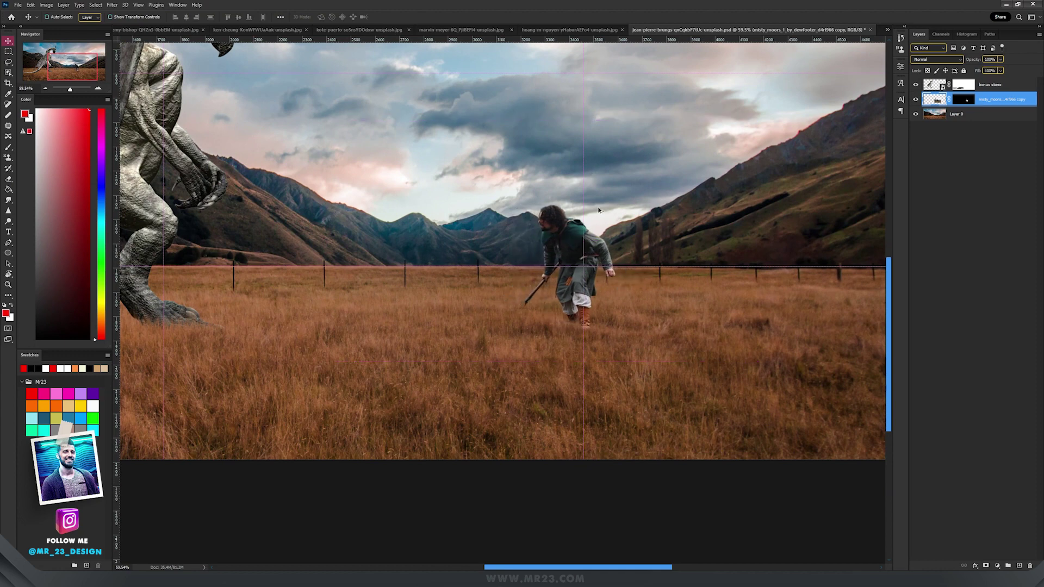
# Inspect the warrior's new placement, then select the dragon layer.
pyautogui.scroll(2, 600, 244)
pyautogui.scroll(2, 600, 255)
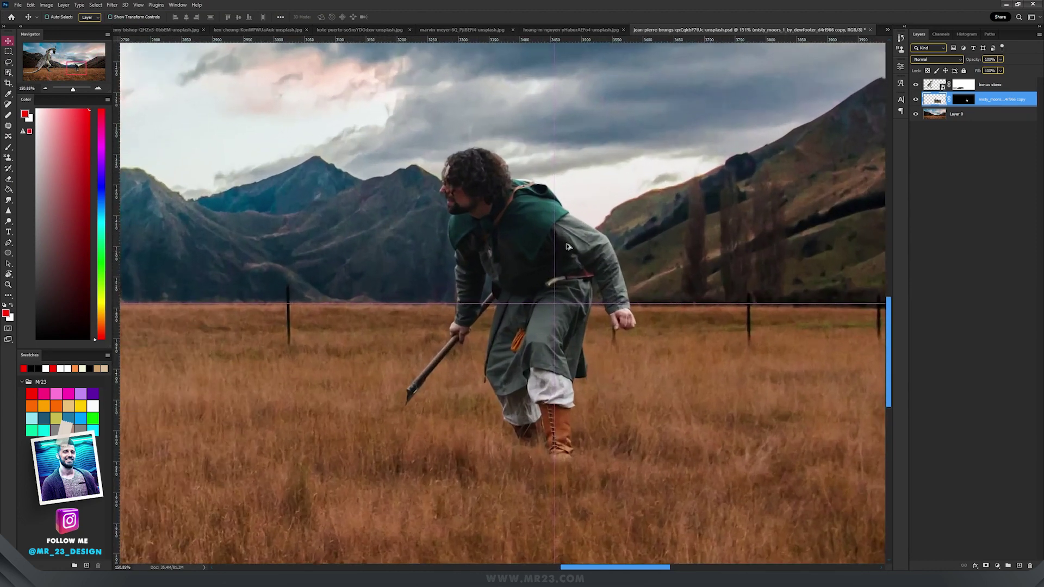
pyautogui.scroll(-3, 565, 248)
pyautogui.scroll(3, 576, 140)
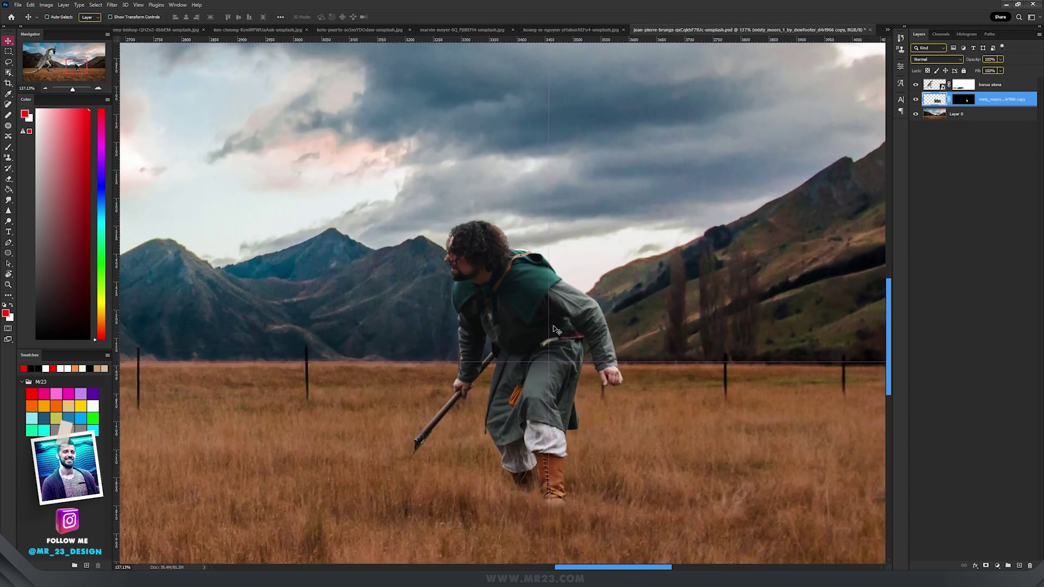
pyautogui.scroll(-5, 569, 274)
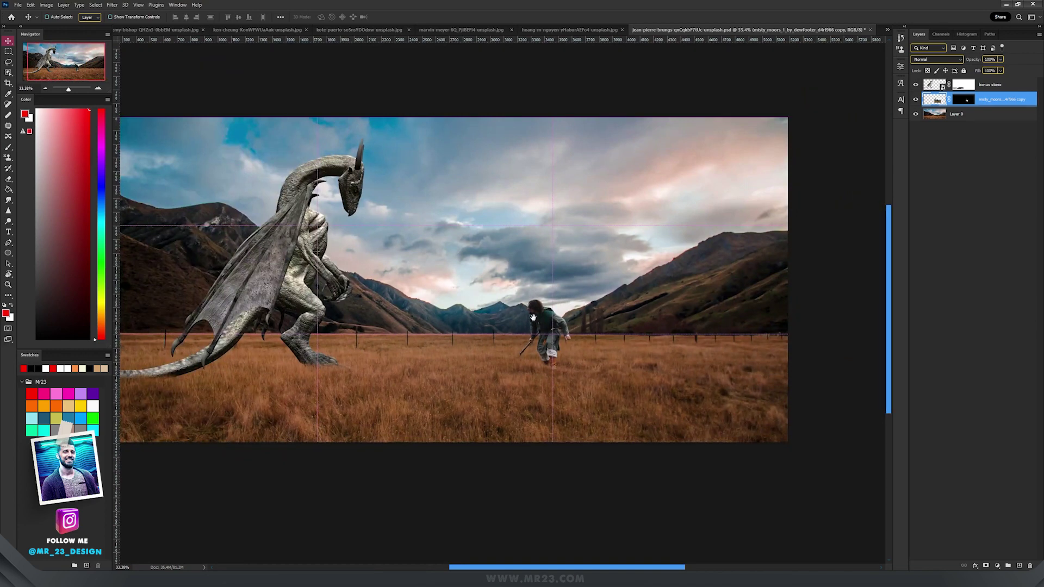
pyautogui.click(321, 256)
pyautogui.scroll(1, 367, 254)
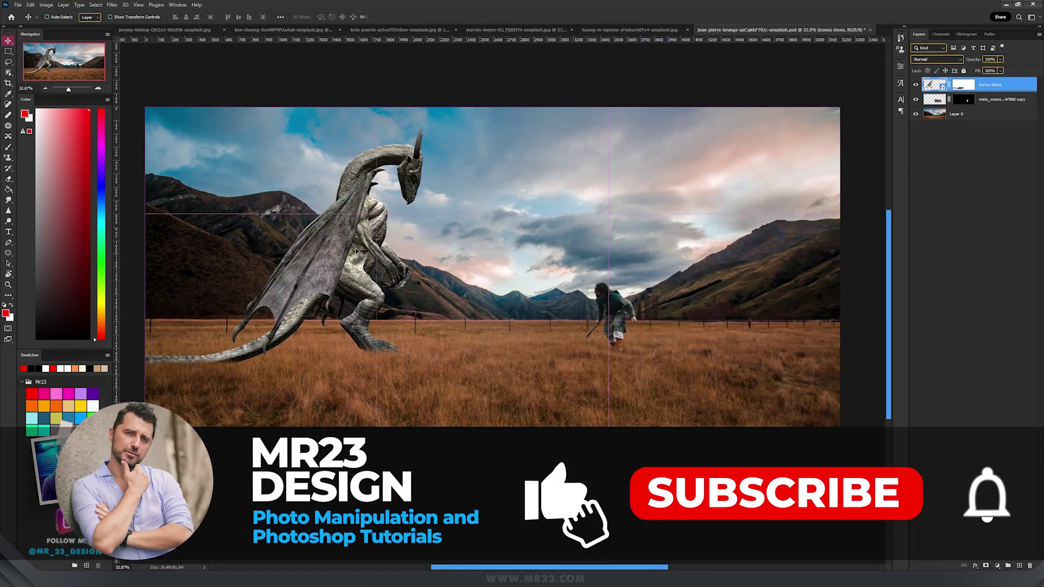
# Shift the dragon 116 px right, then move it back left across the field.
pyautogui.scroll(3, 367, 254)
pyautogui.scroll(-1, 350, 252)
pyautogui.moveTo(339, 250); pyautogui.dragTo(380, 249)
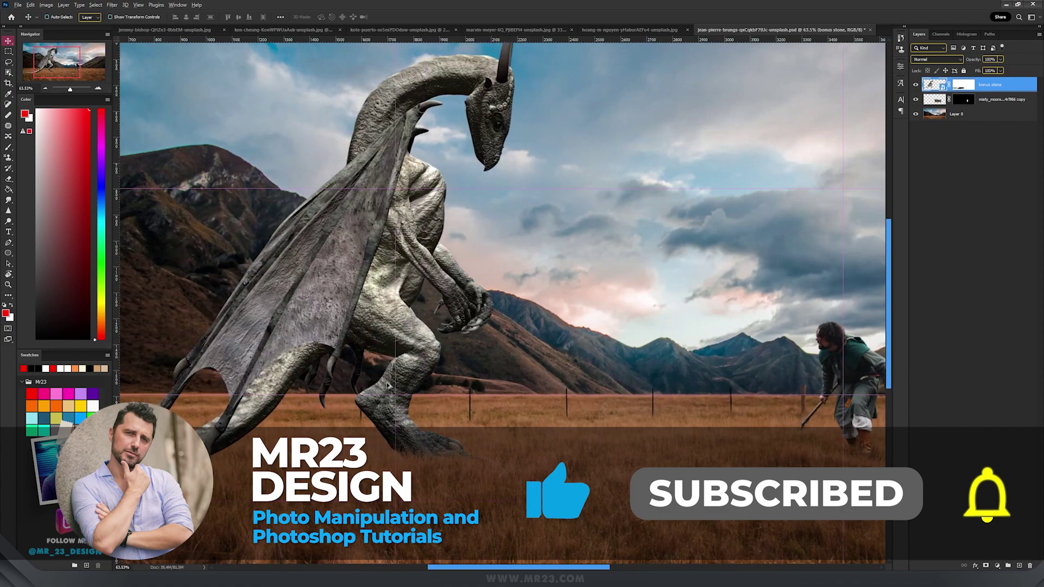
pyautogui.scroll(5, 388, 386)
pyautogui.scroll(-7, 331, 390)
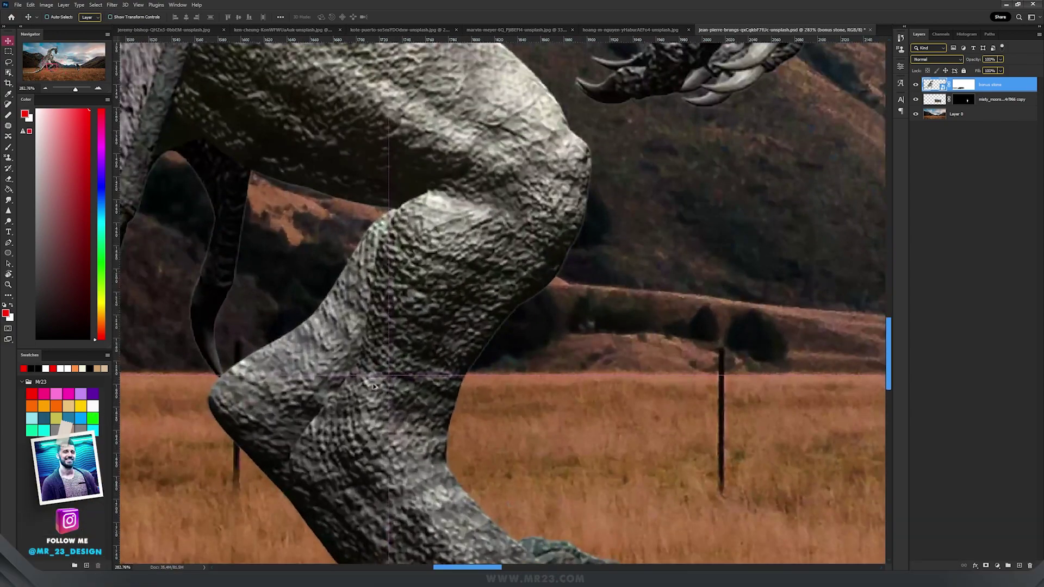
pyautogui.scroll(-1, 379, 379)
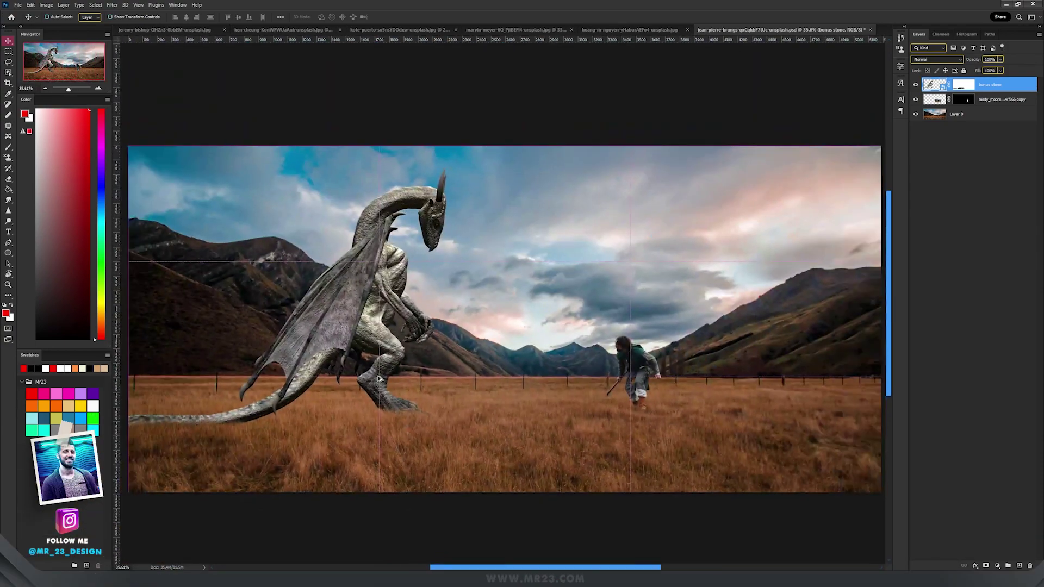
pyautogui.moveTo(409, 293); pyautogui.dragTo(343, 291)
pyautogui.scroll(-2, 354, 290)
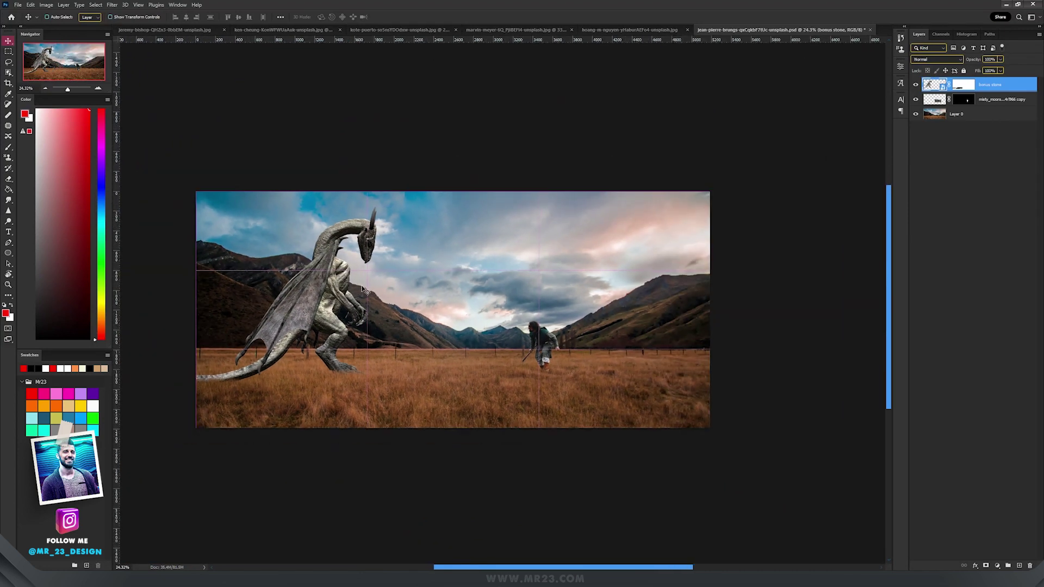
# Scale the dragon down to about 83% and apply the transform.
pyautogui.hotkey('ctrl', 't')
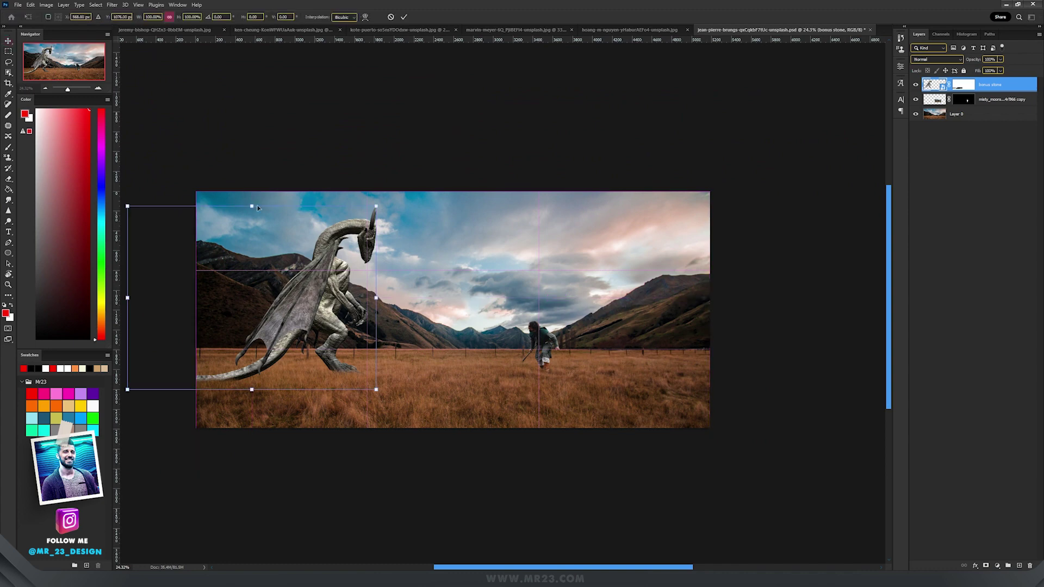
pyautogui.moveTo(257, 205); pyautogui.dragTo(293, 262)
pyautogui.press('Return')
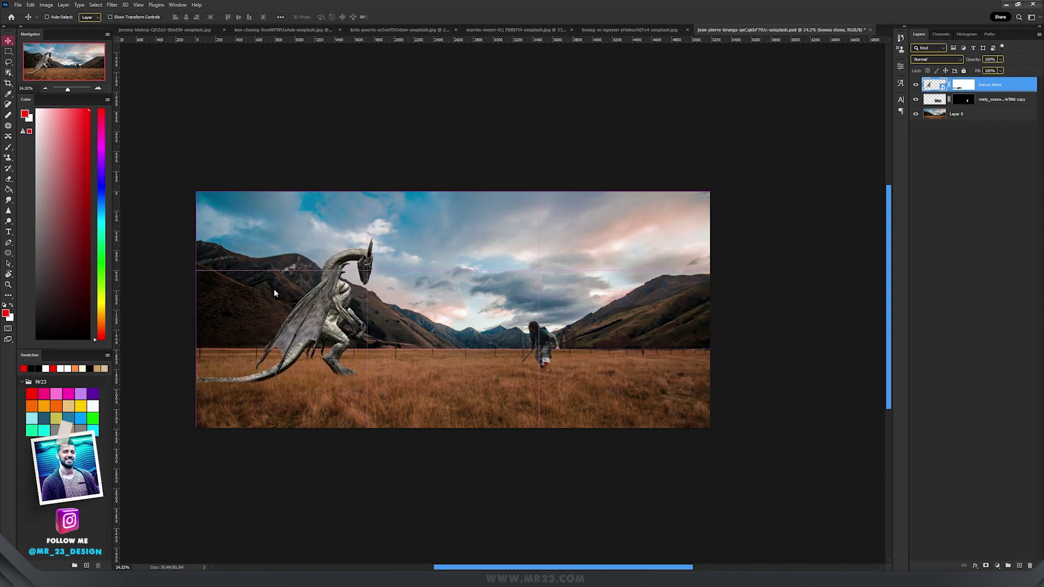
pyautogui.scroll(2, 273, 289)
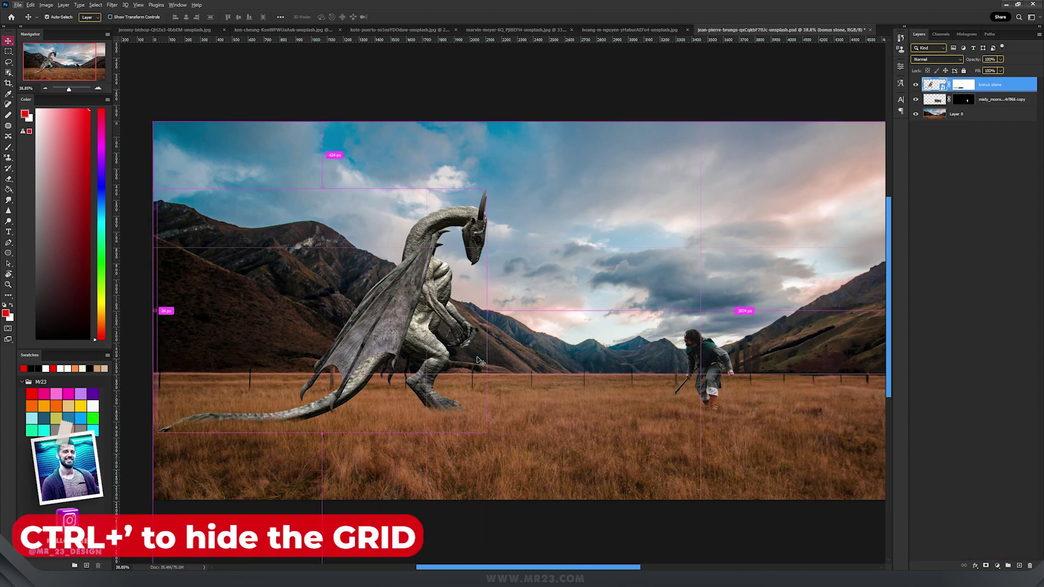
# Hide the grid and guides, then zoom and pan across the finished composite.
pyautogui.hotkey('ctrl', "'")
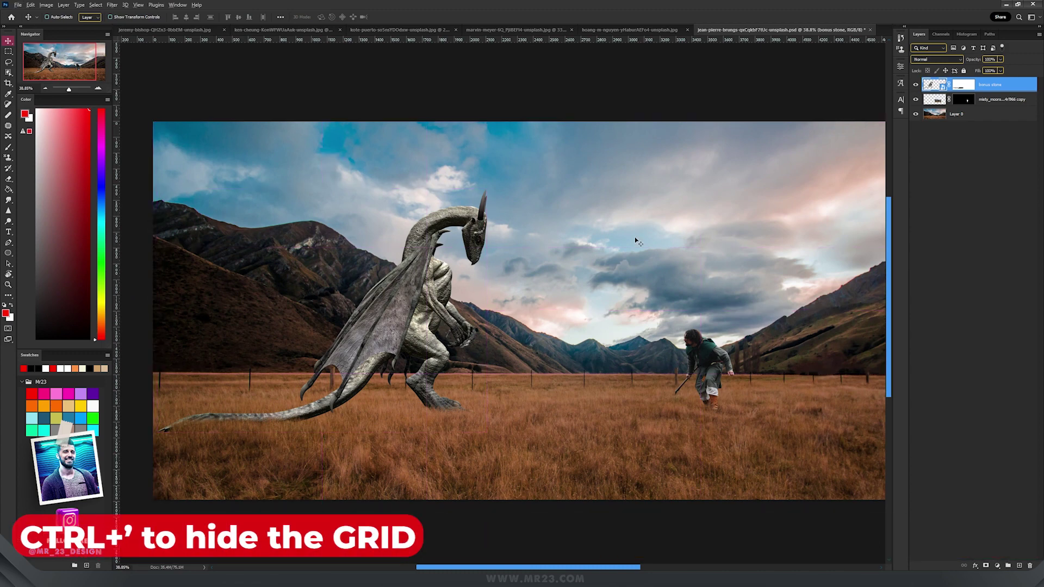
pyautogui.scroll(-1, 636, 240)
pyautogui.scroll(2, 631, 238)
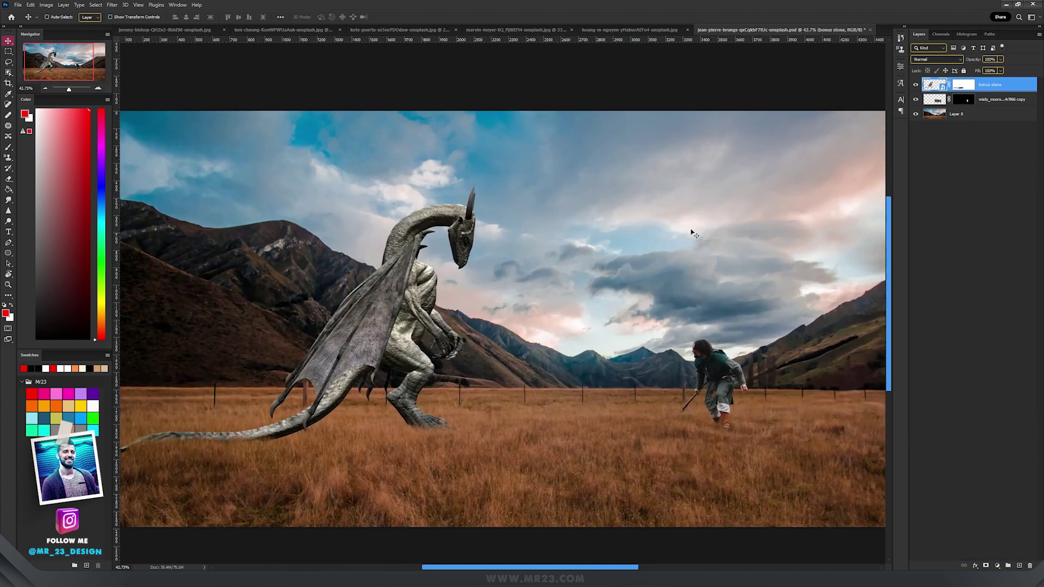
pyautogui.scroll(-1, 693, 234)
pyautogui.moveTo(712, 235); pyautogui.dragTo(622, 237)
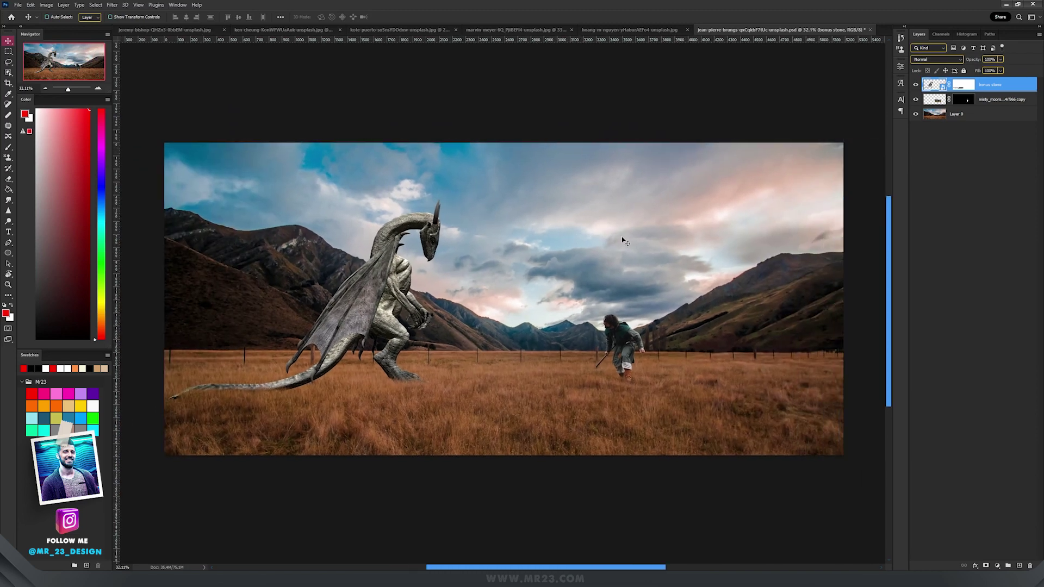